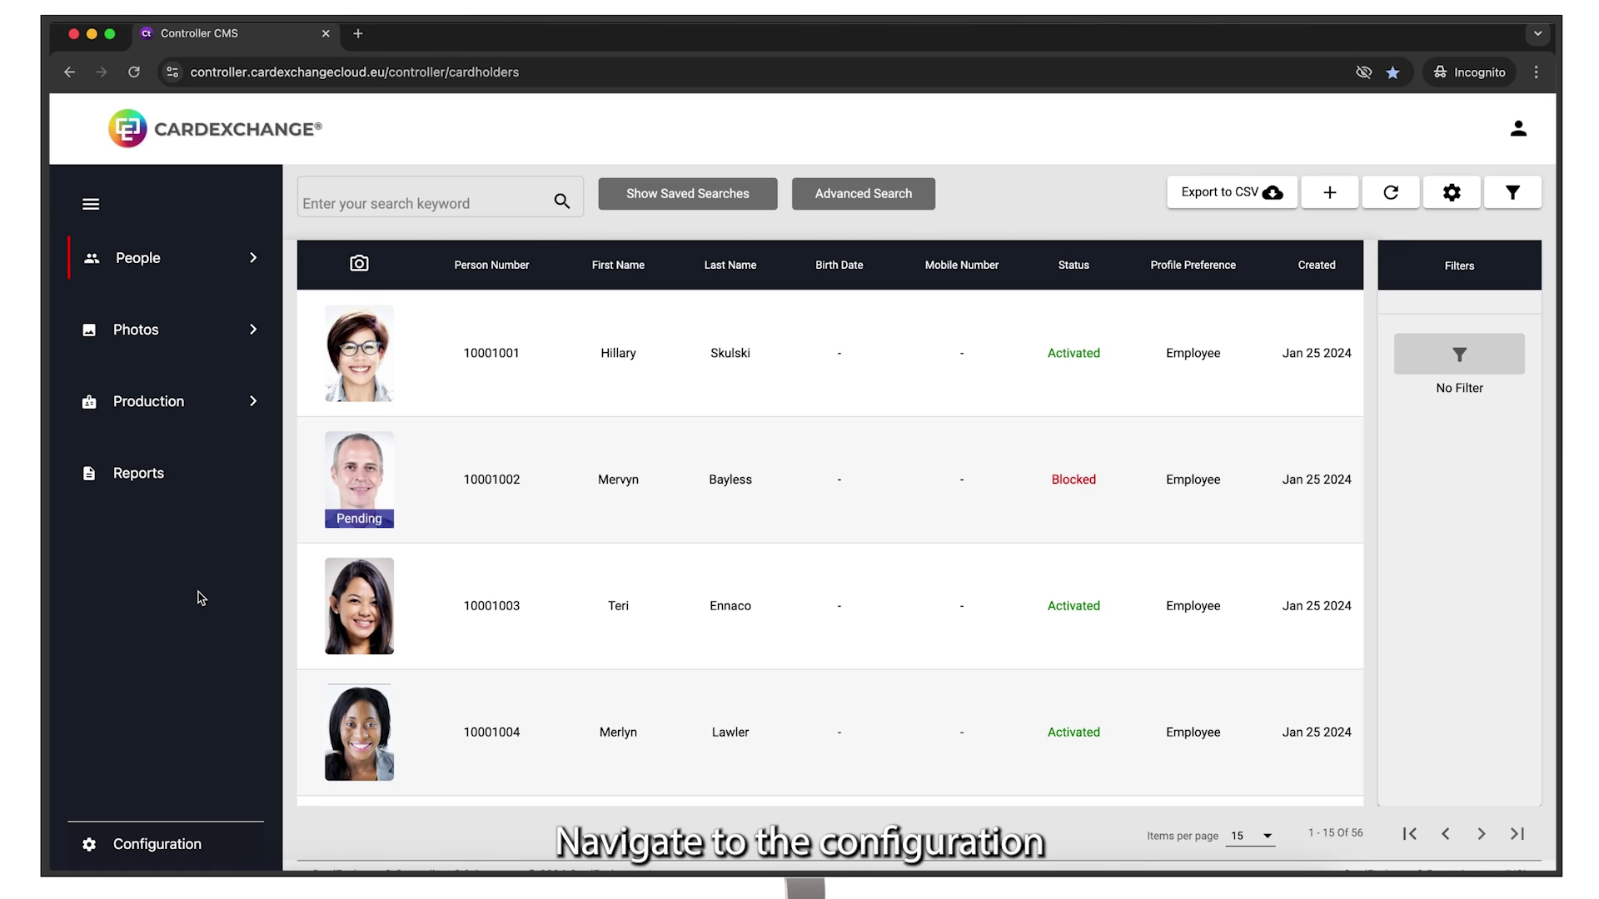
- In the admin configuration's Groups section, create a group named Location with the description Campus Administrative Office
click(165, 845)
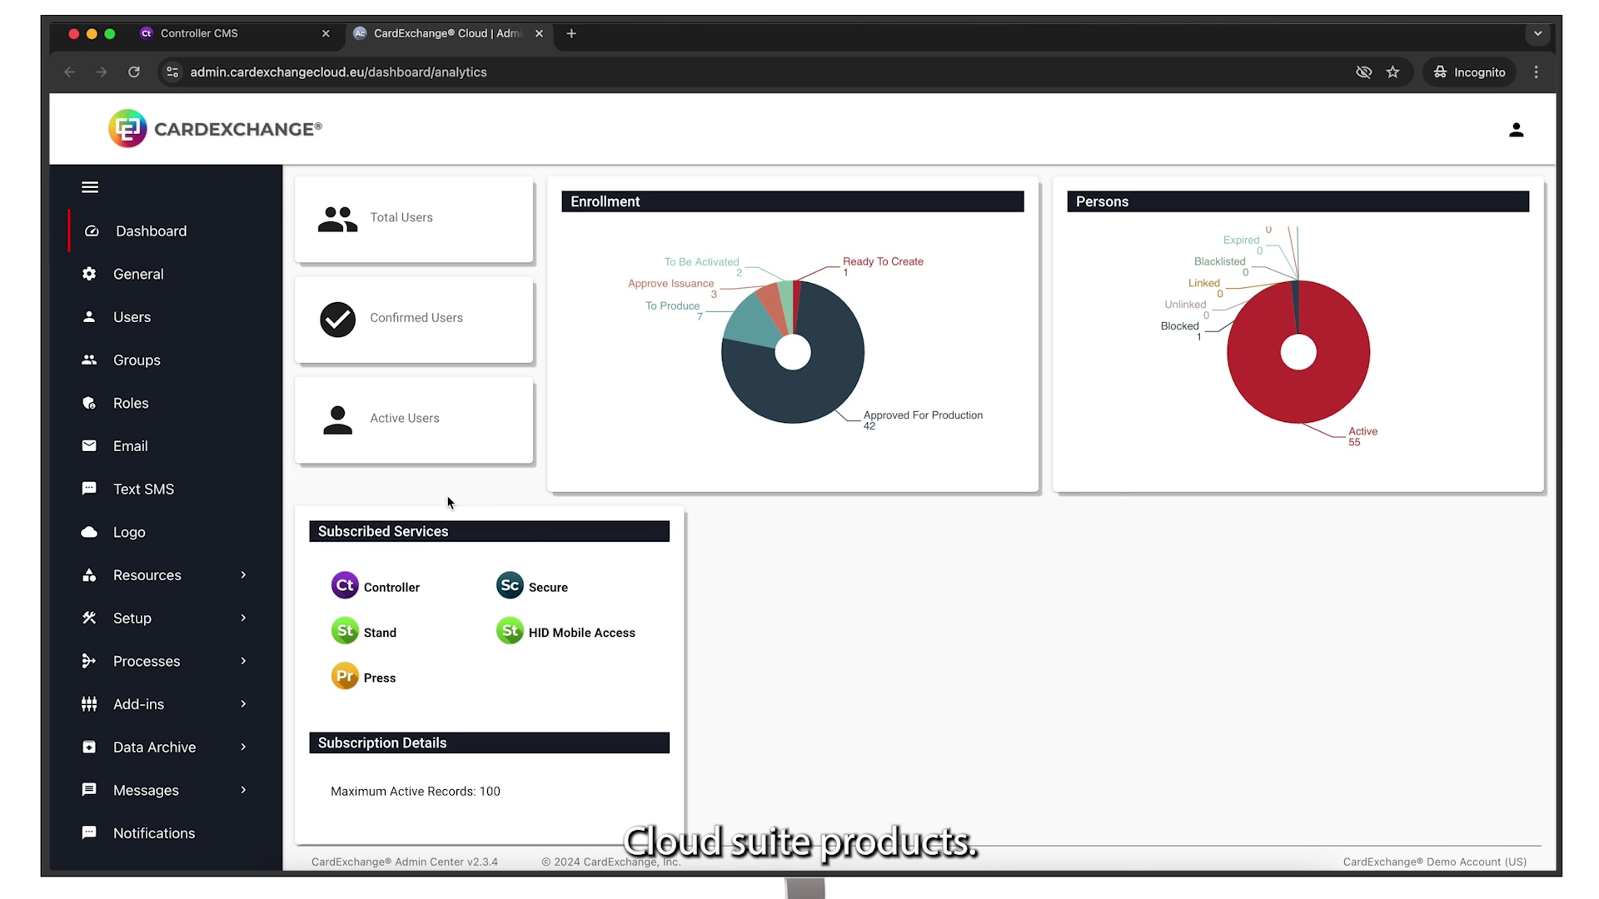
click(155, 375)
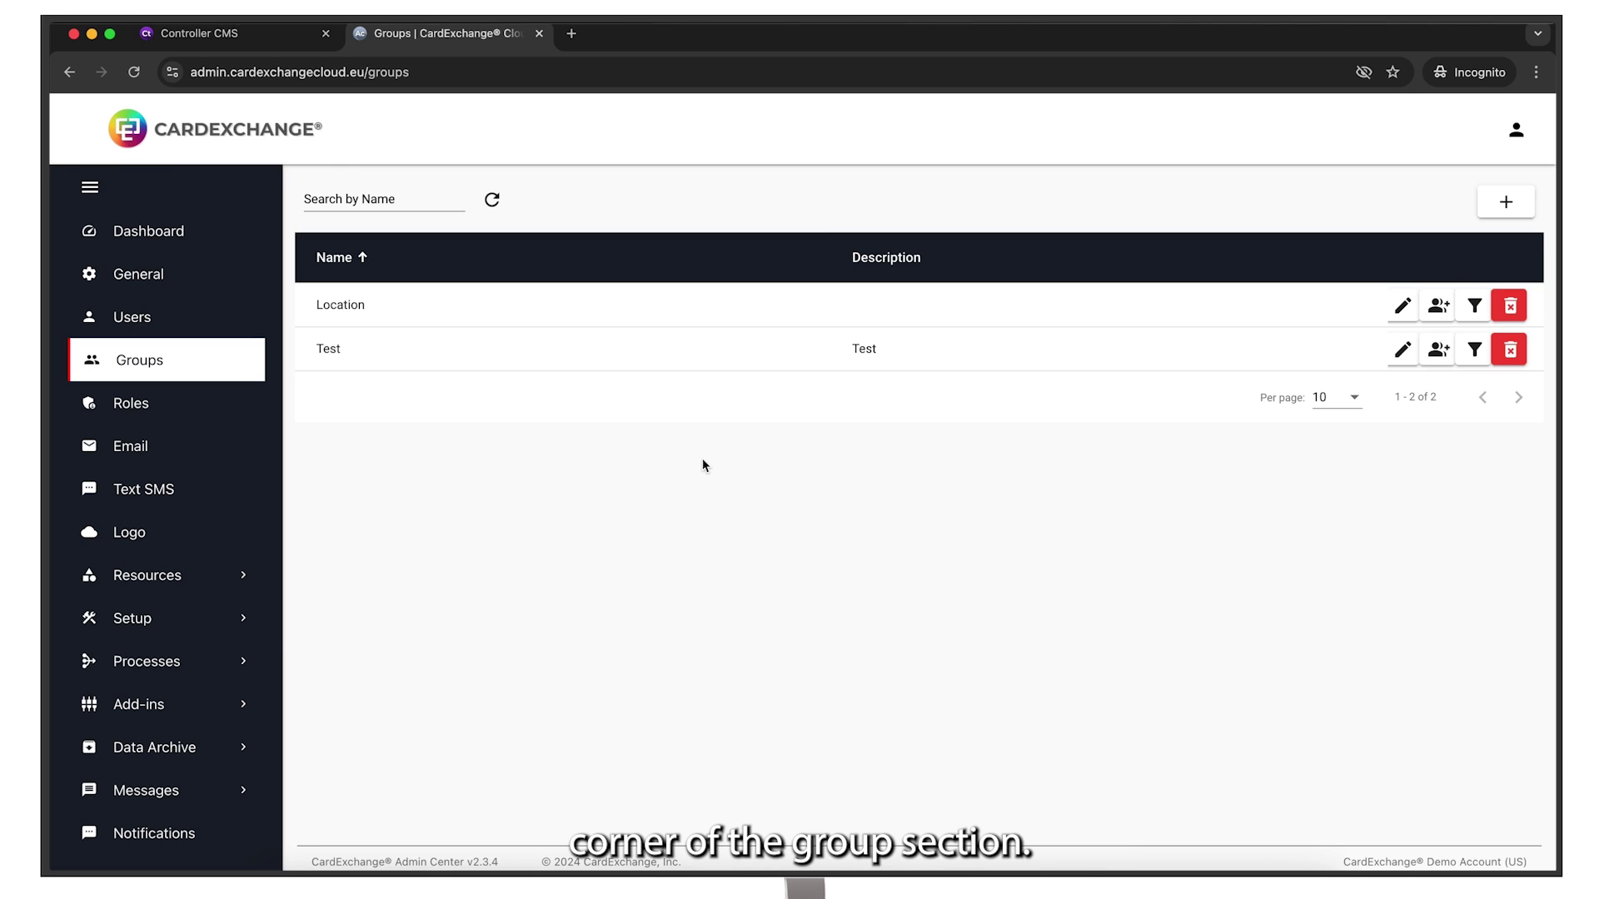
click(1511, 215)
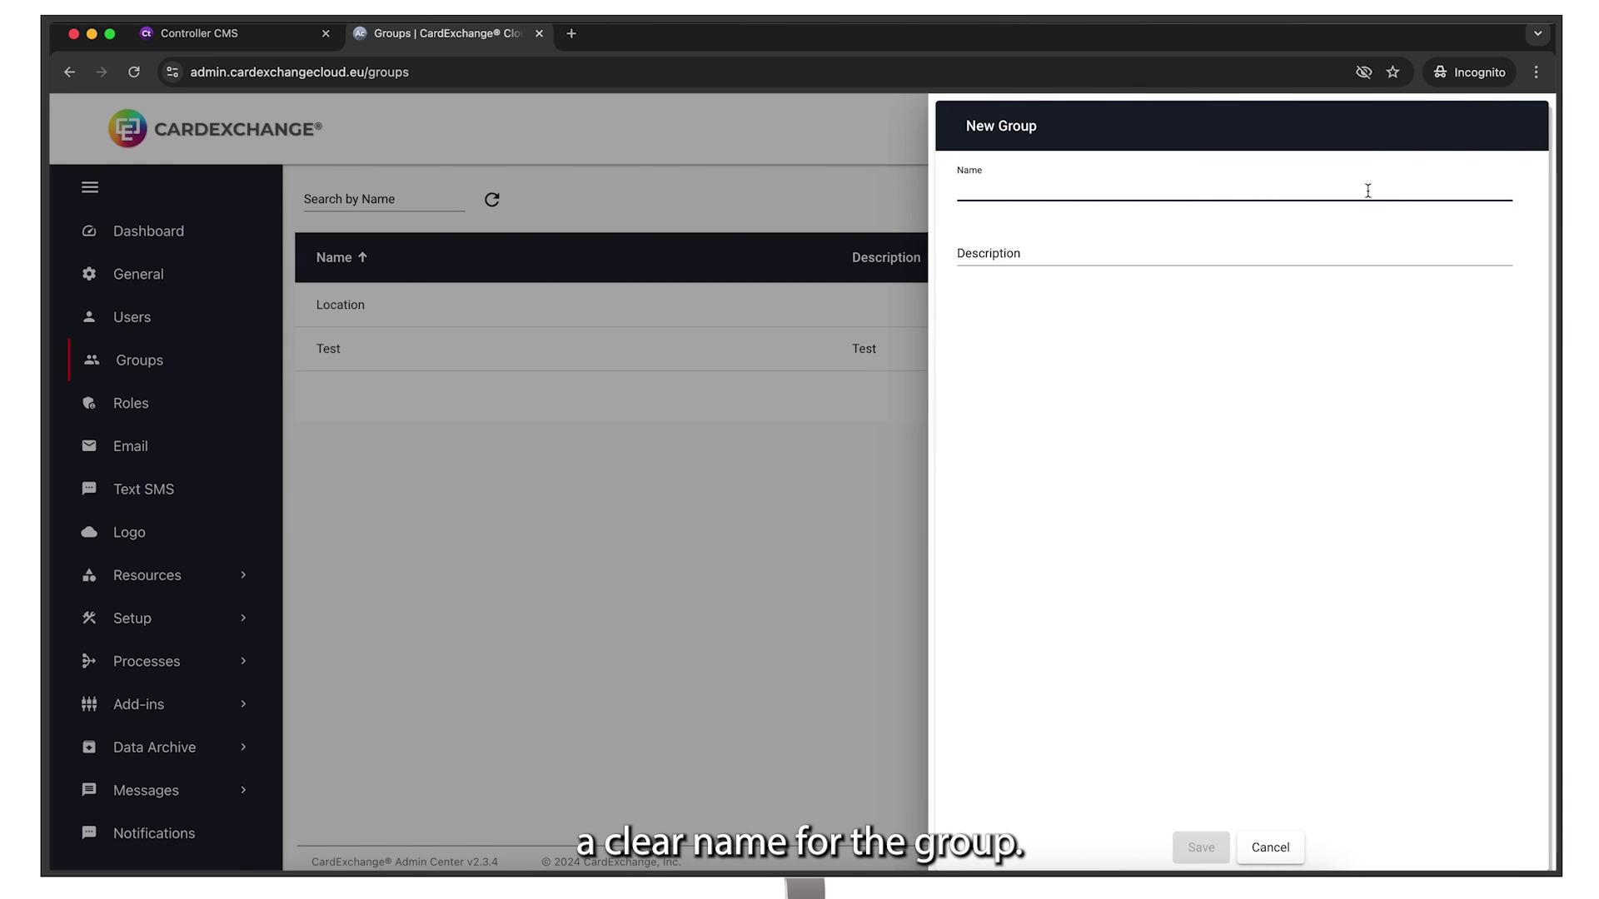
text(Location)
click(1320, 253)
text(C)
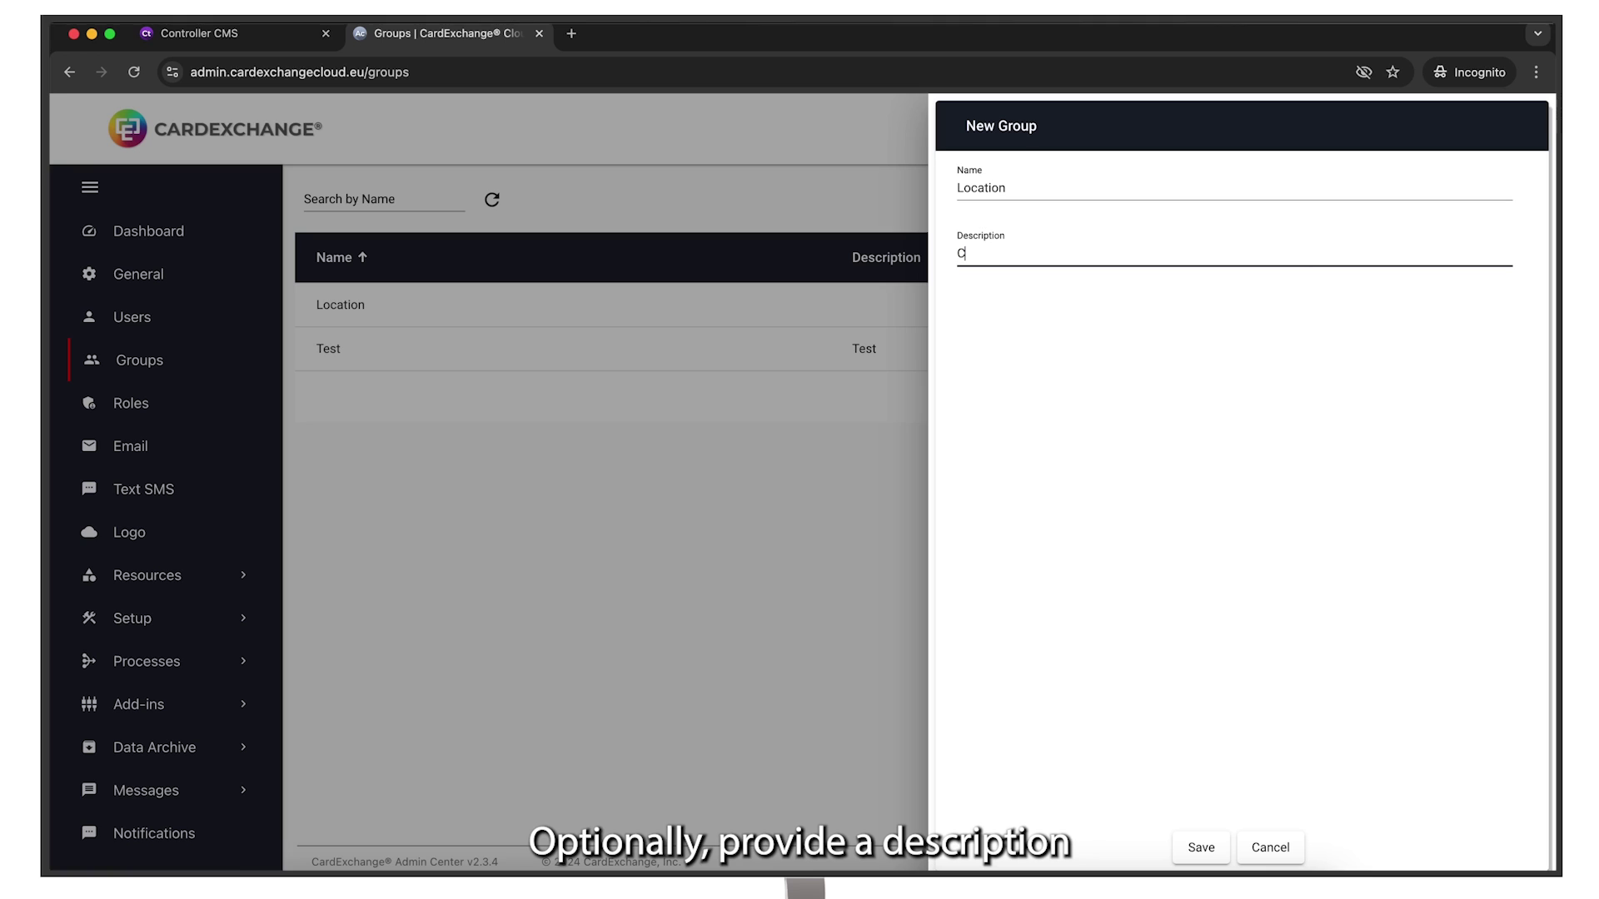
text(ampus Administrative O)
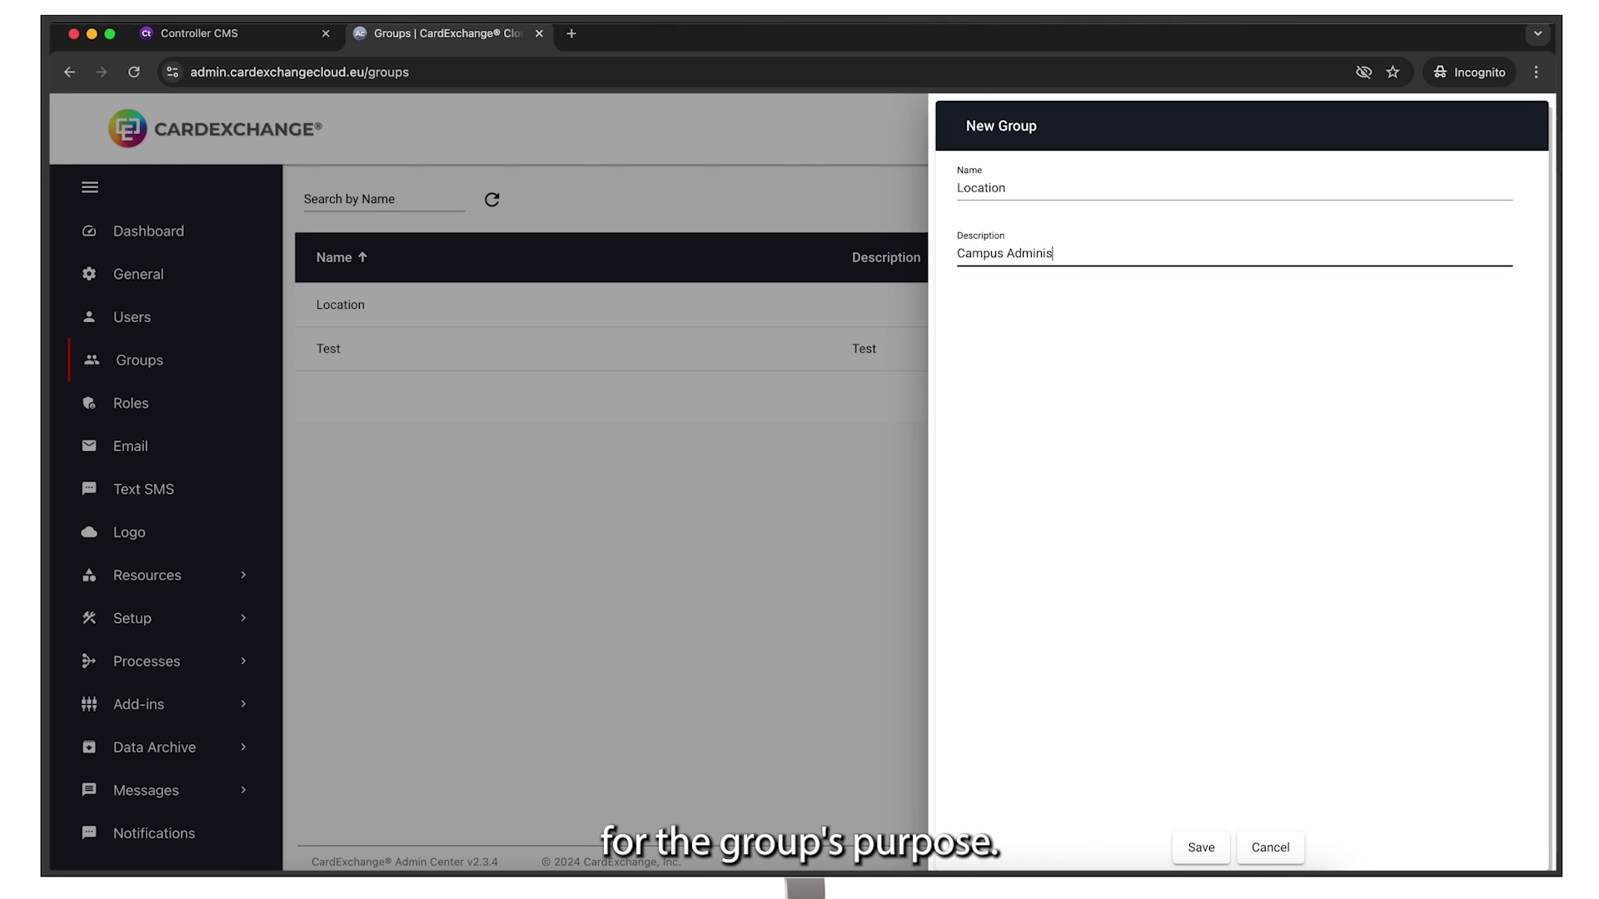
text(ffice)
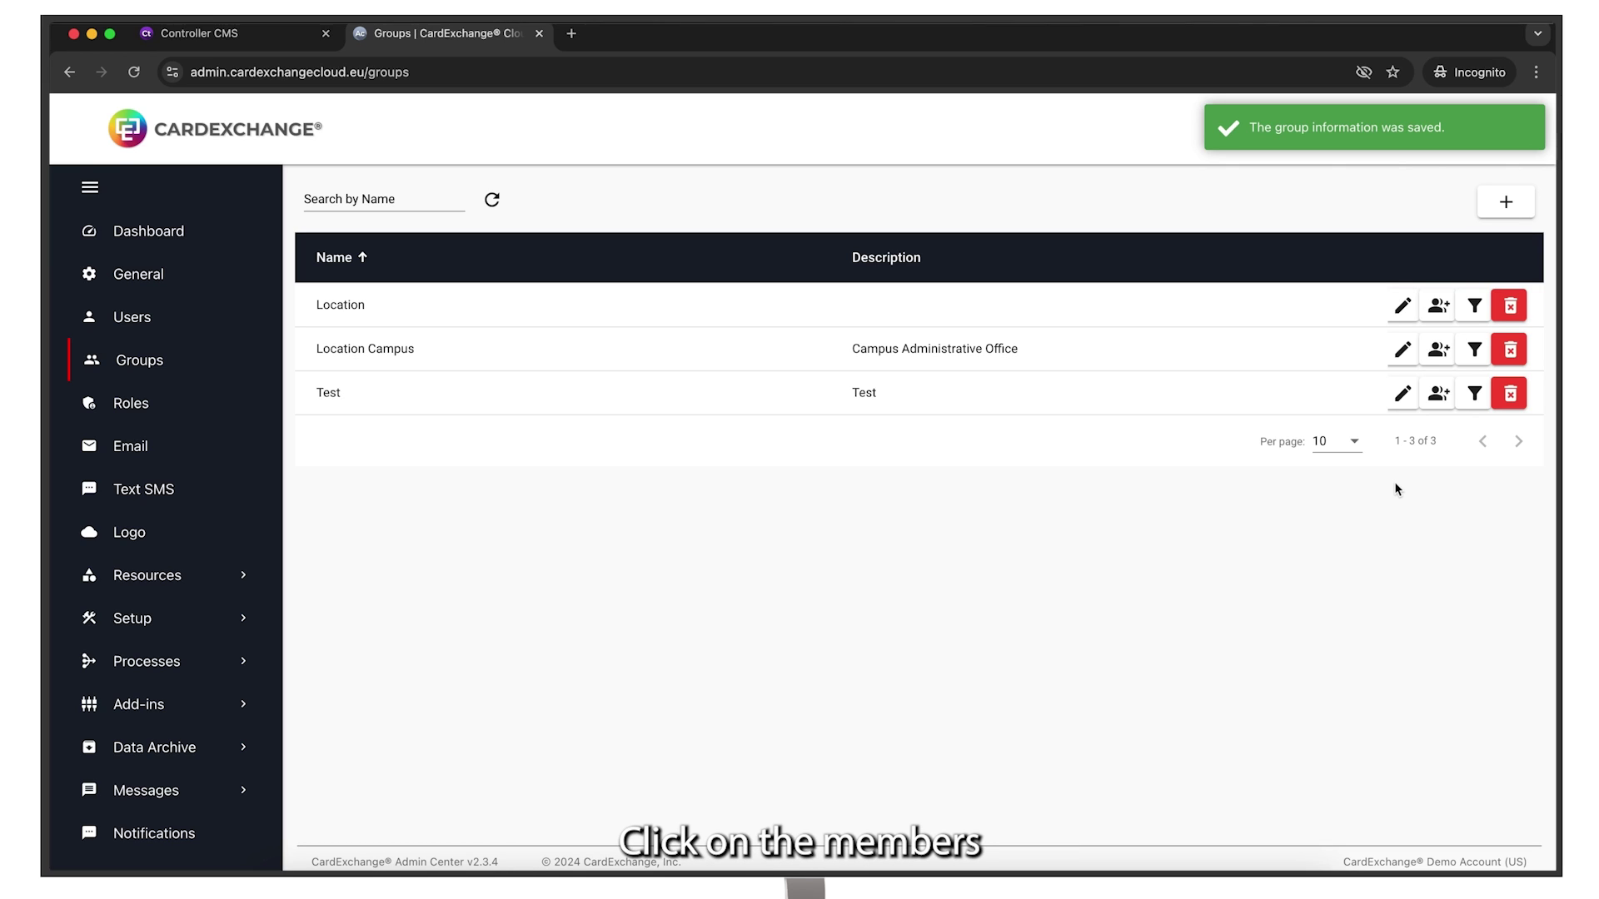
- Add the sales user to the members of the Location Campus group, finding the account by its e-mail address
click(1440, 356)
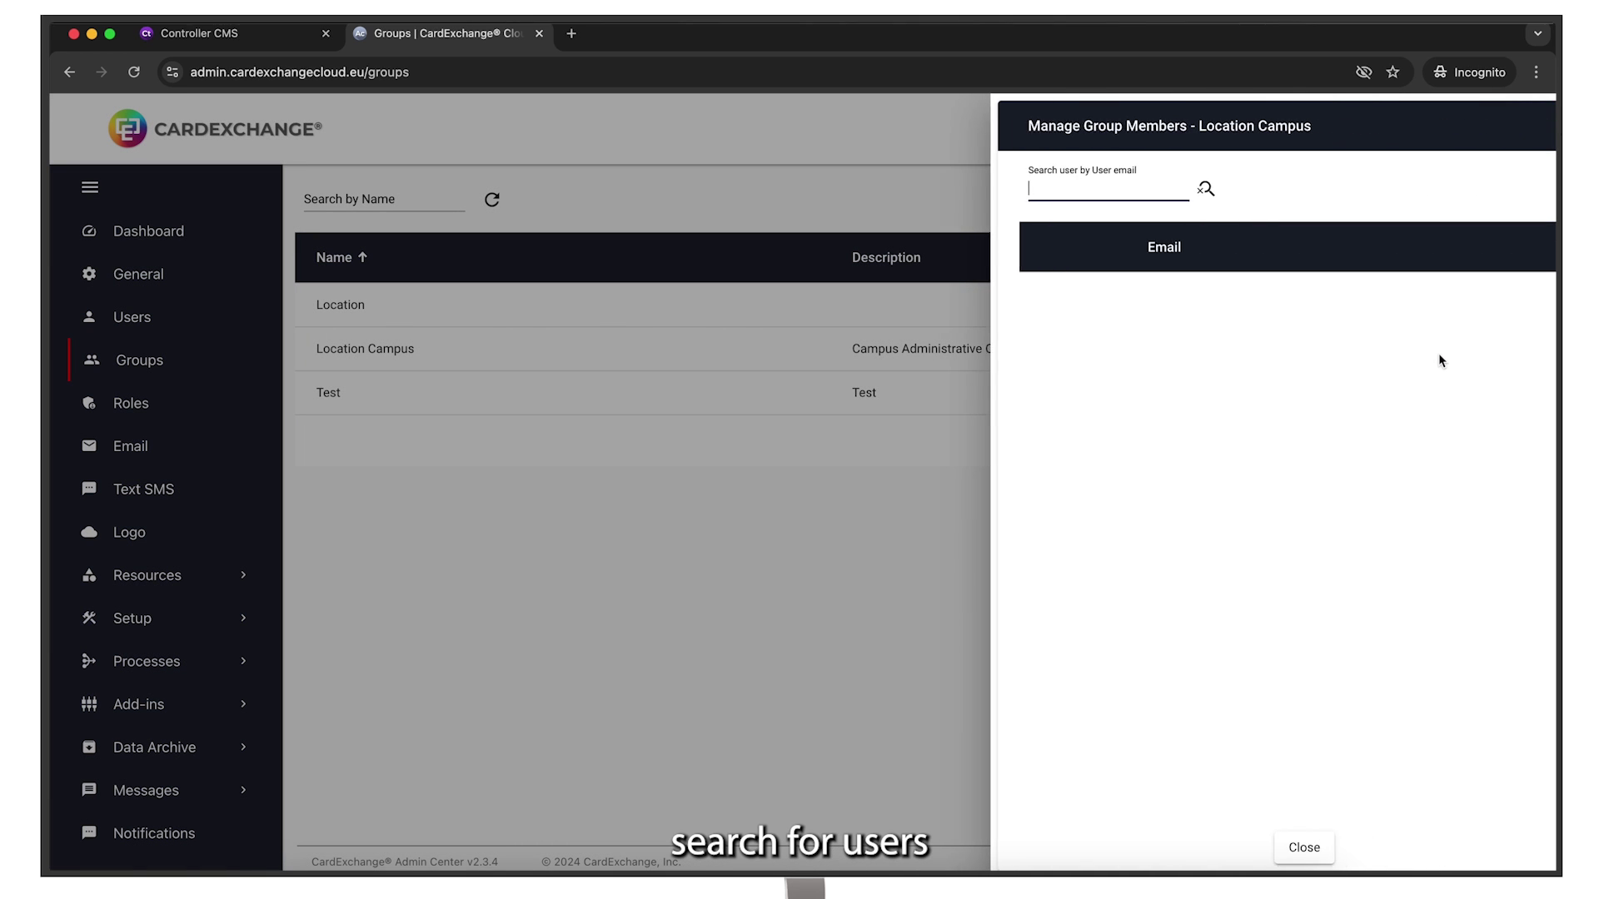
text(sal)
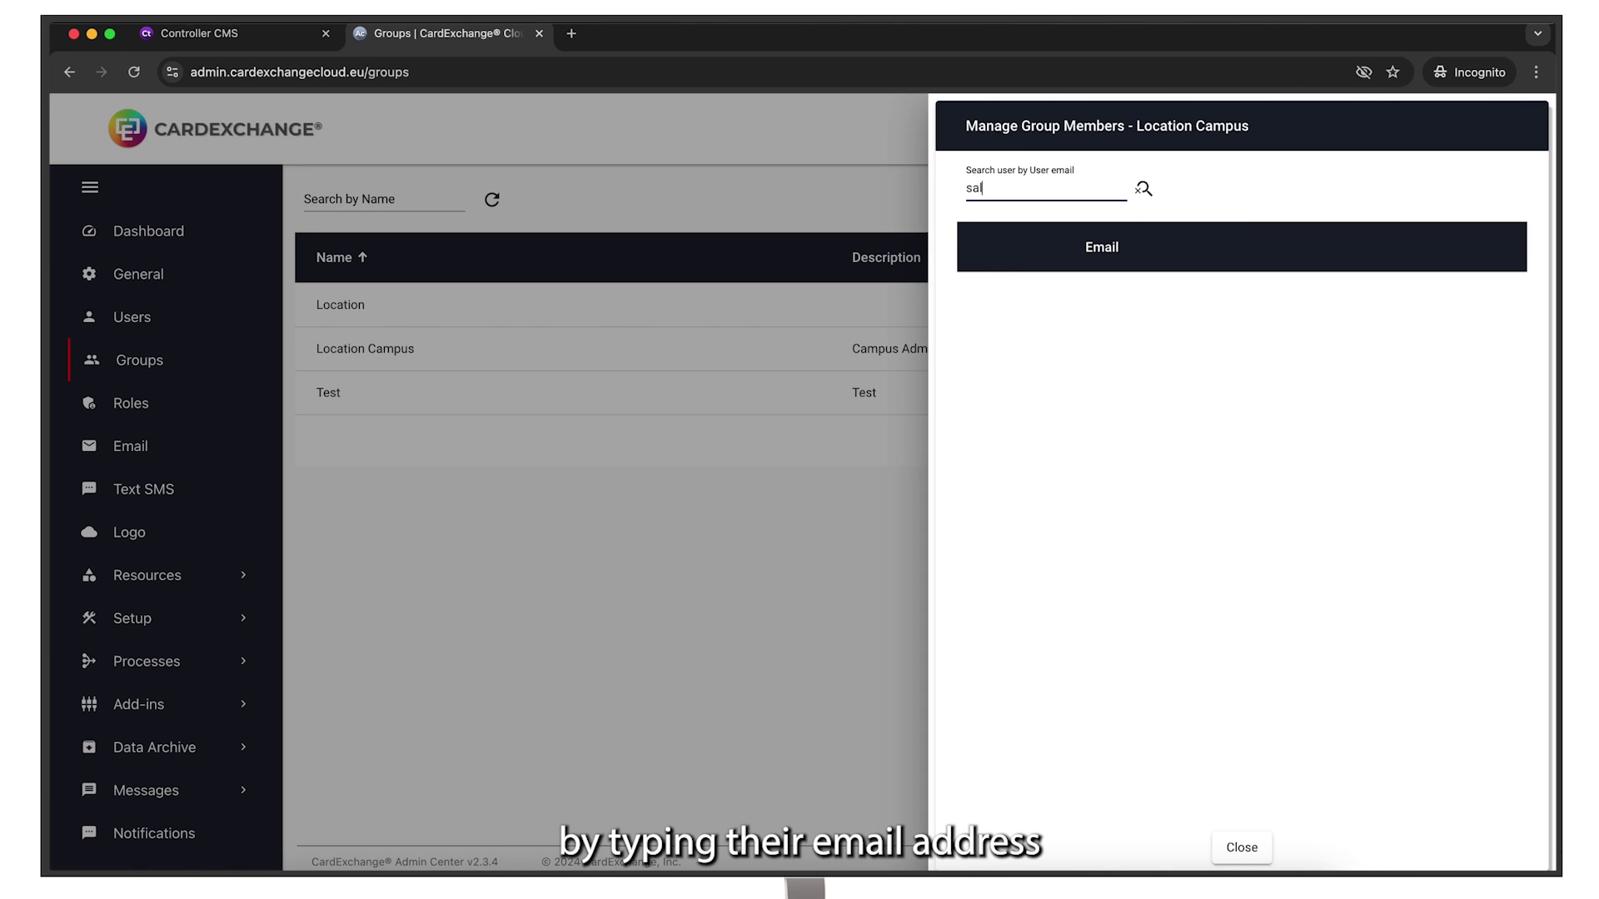
text(es@)
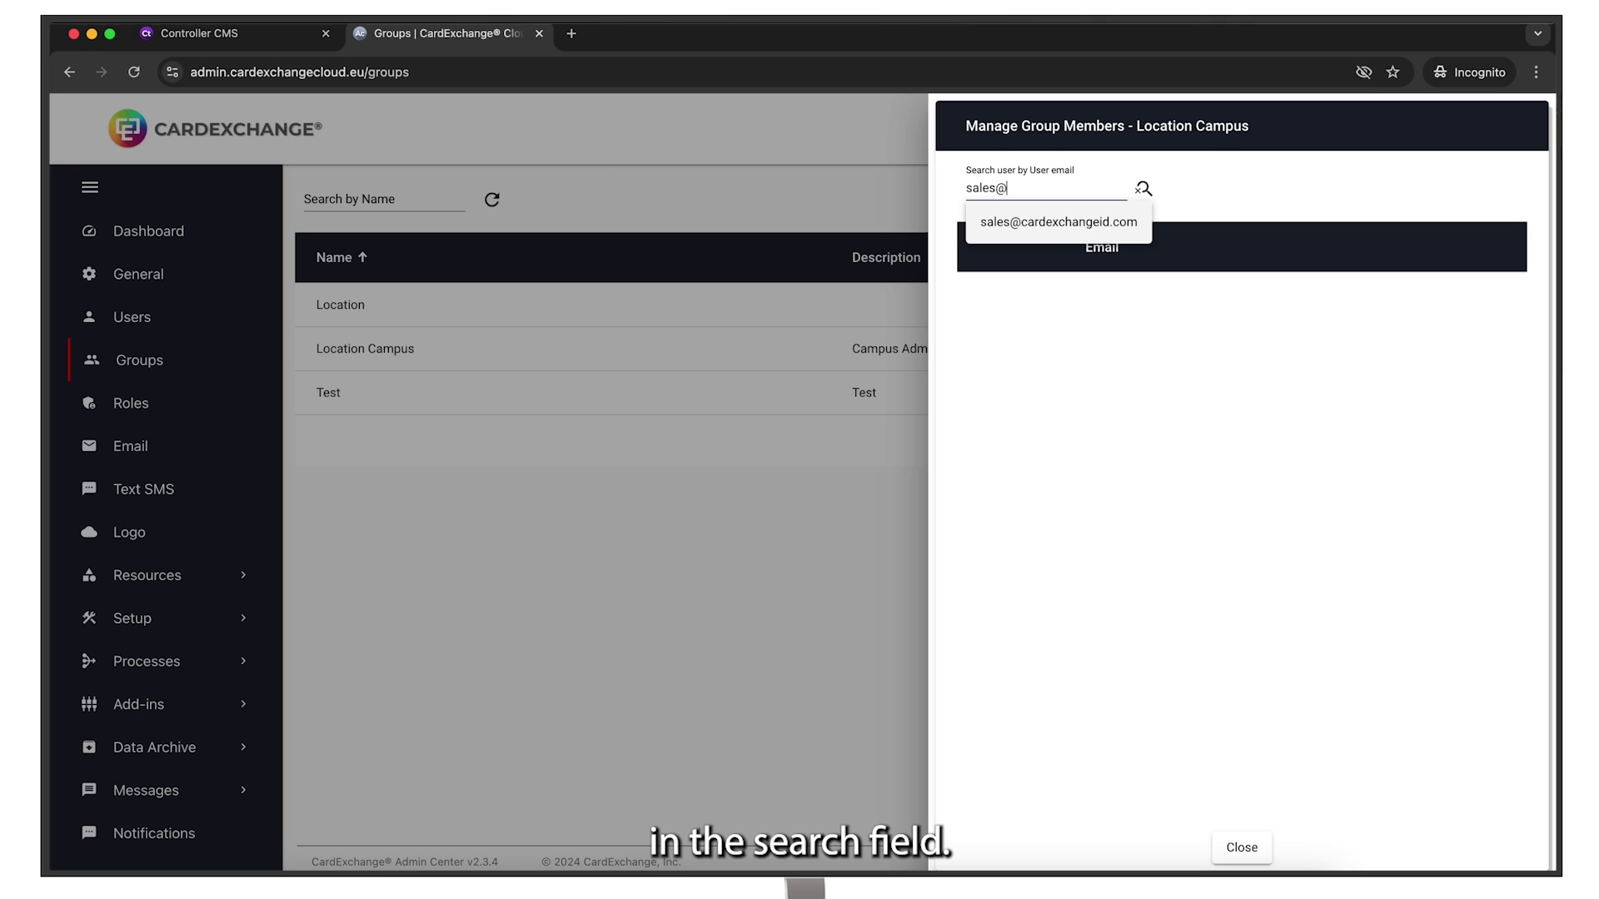
click(1116, 222)
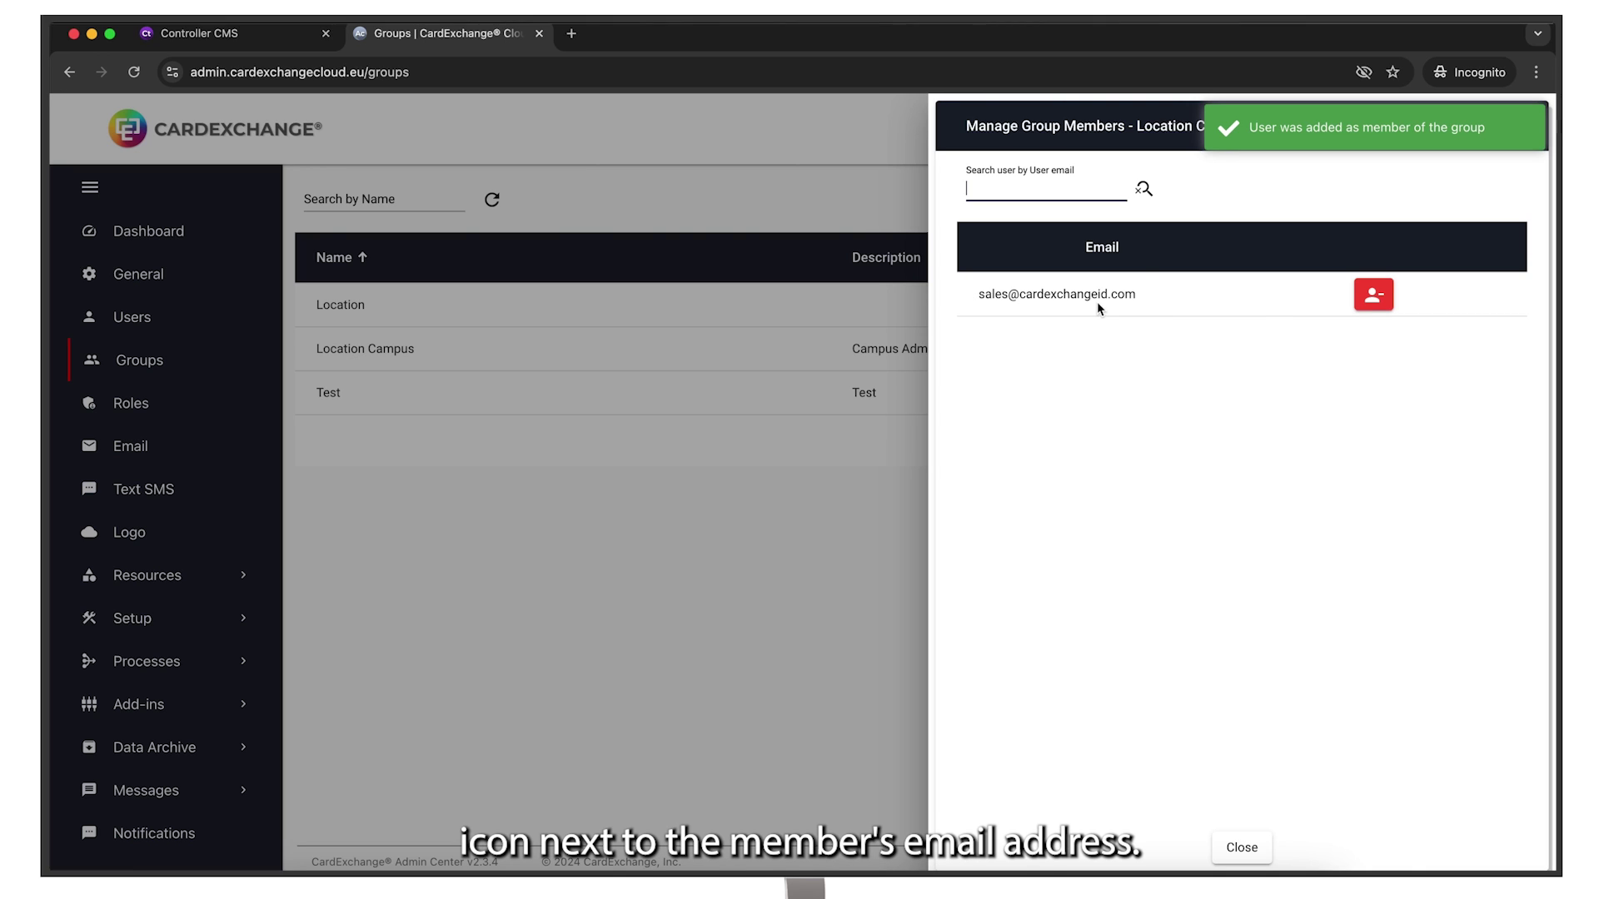
click(1259, 181)
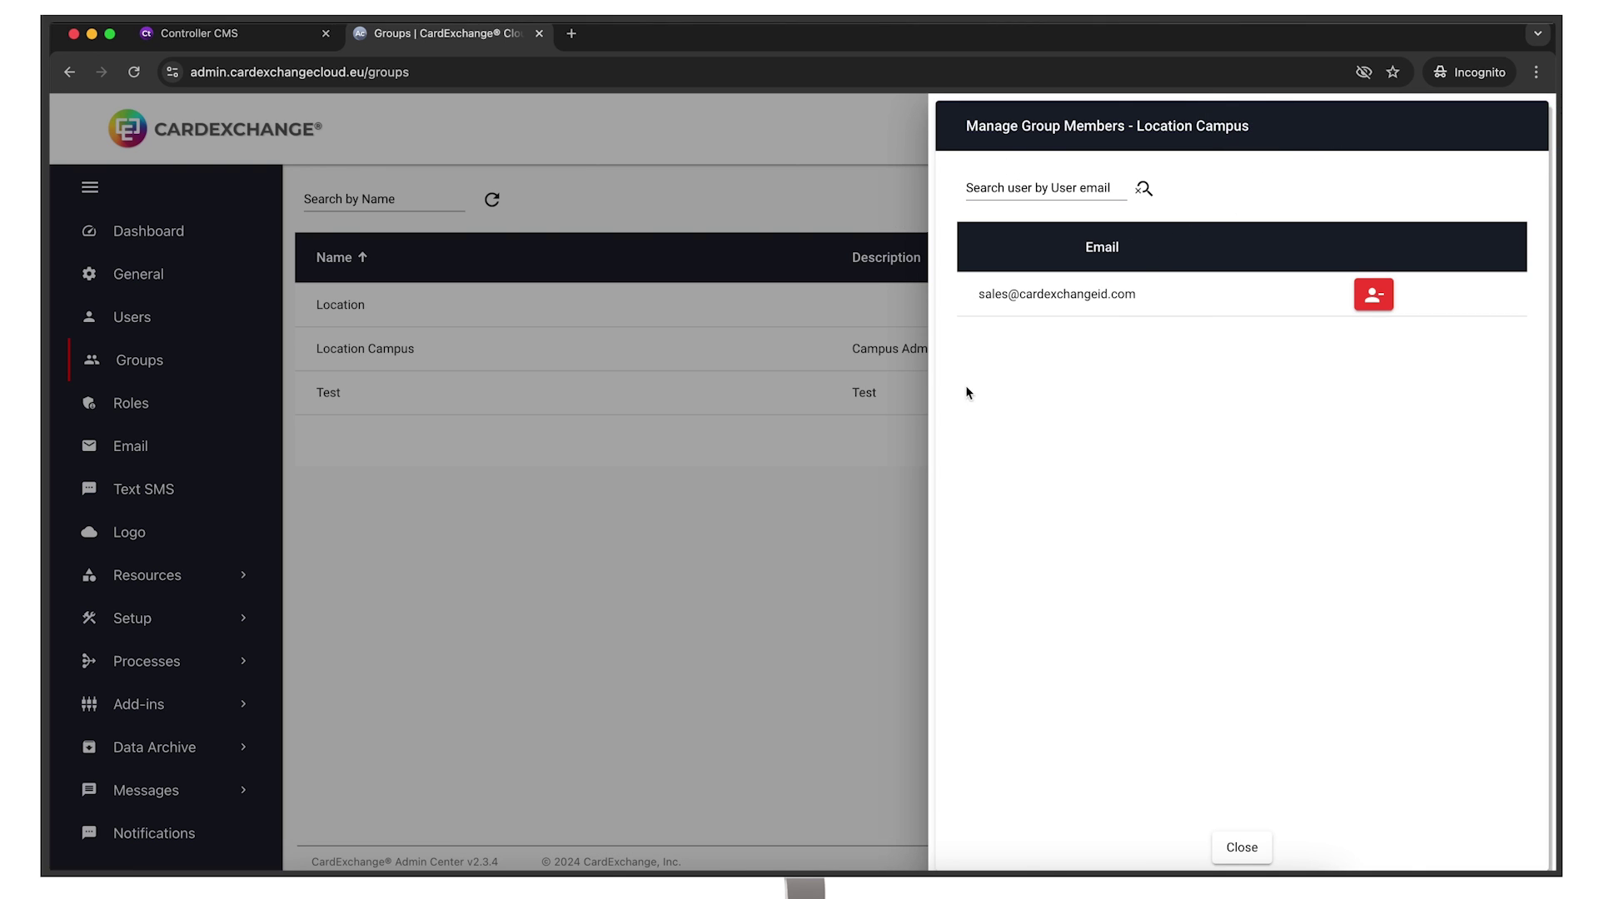
click(1239, 845)
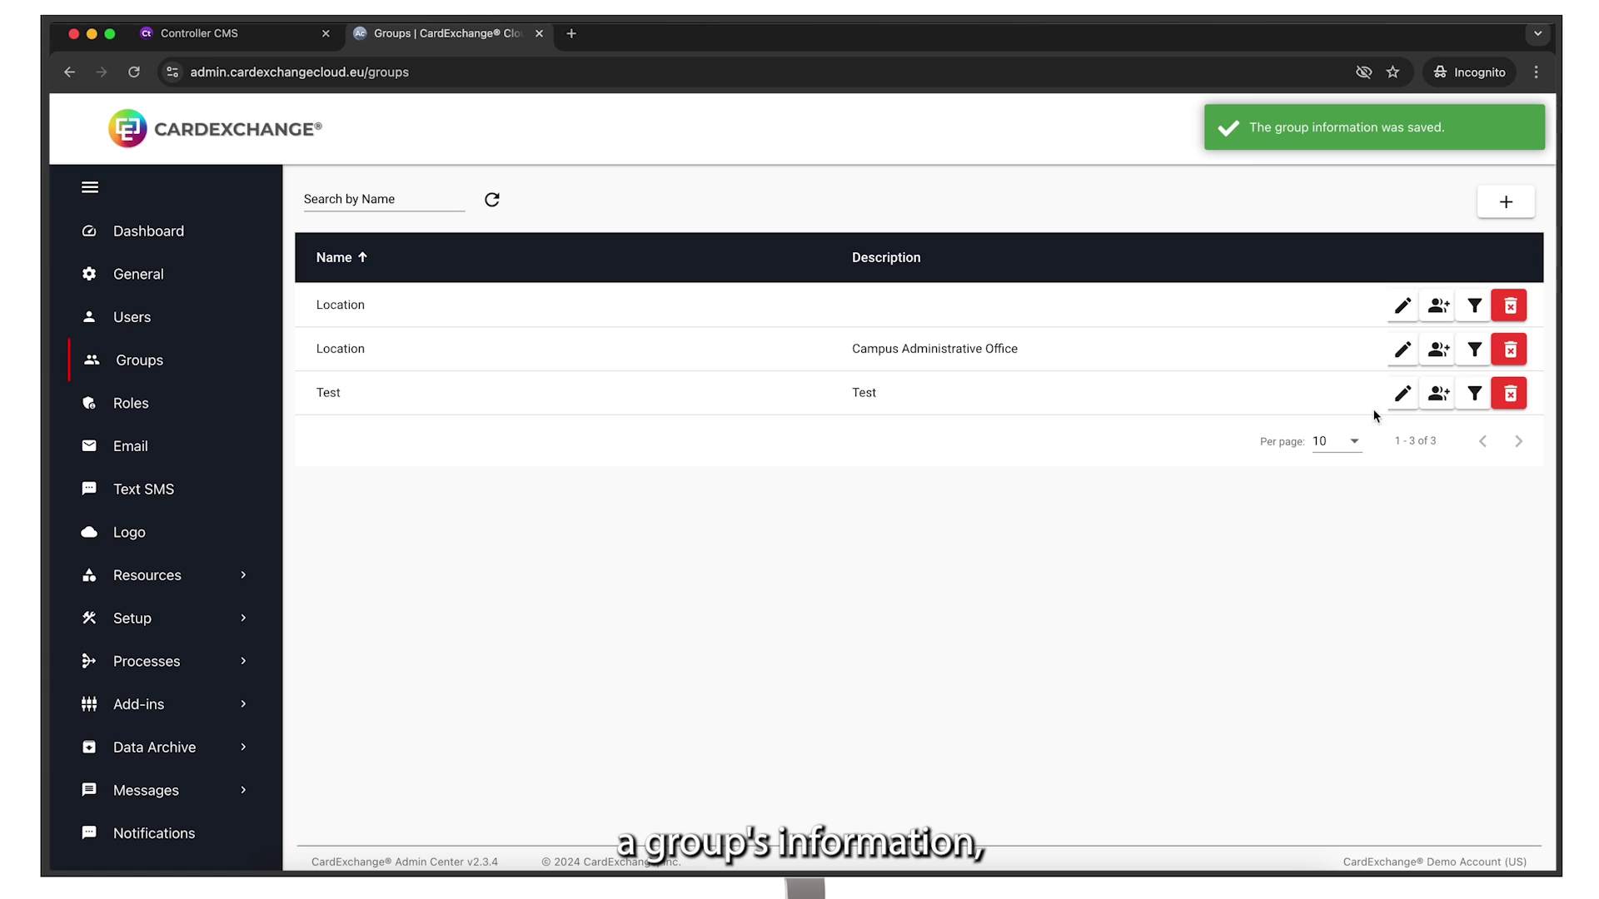
- Rename the group described as Campus Administrative Office to Location Campus and save it
click(1406, 351)
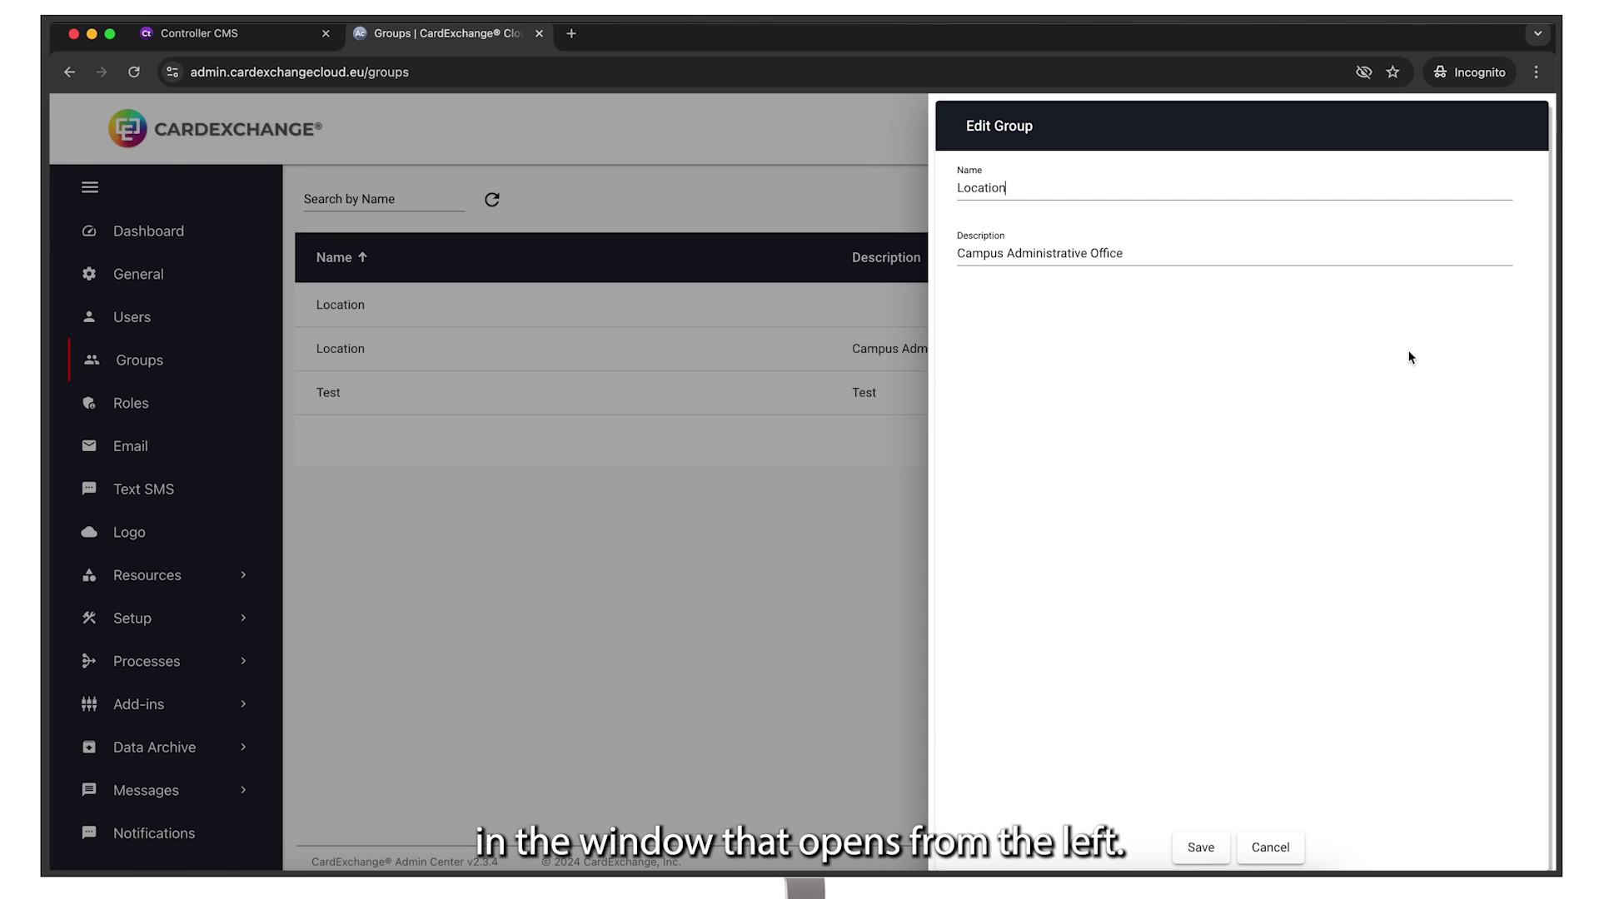
text(Ca)
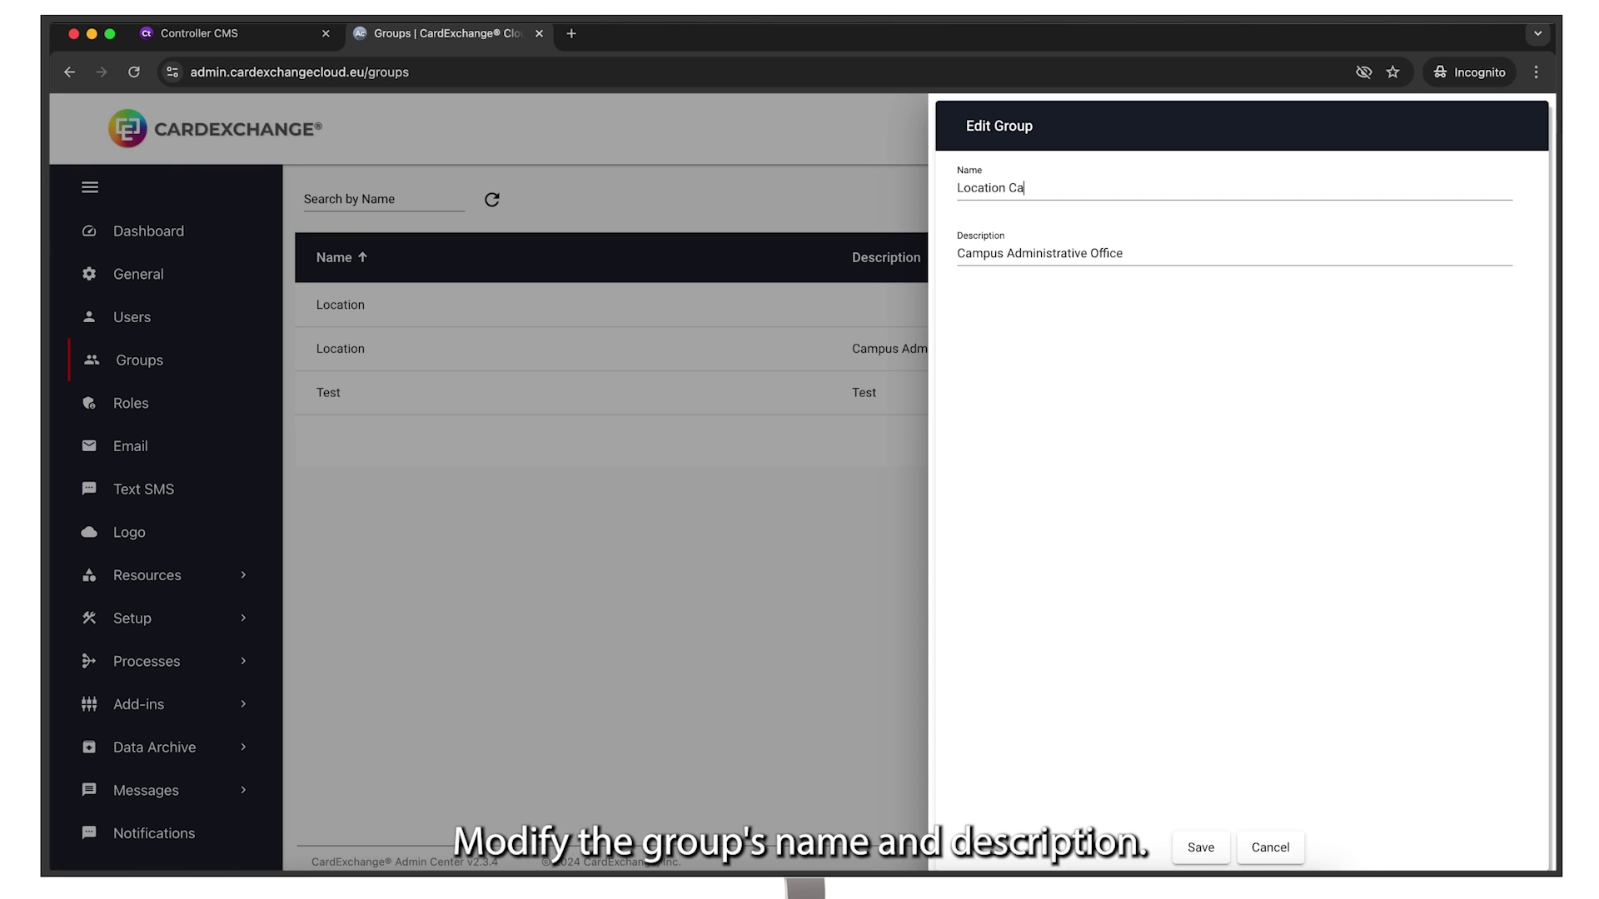
text(mpus)
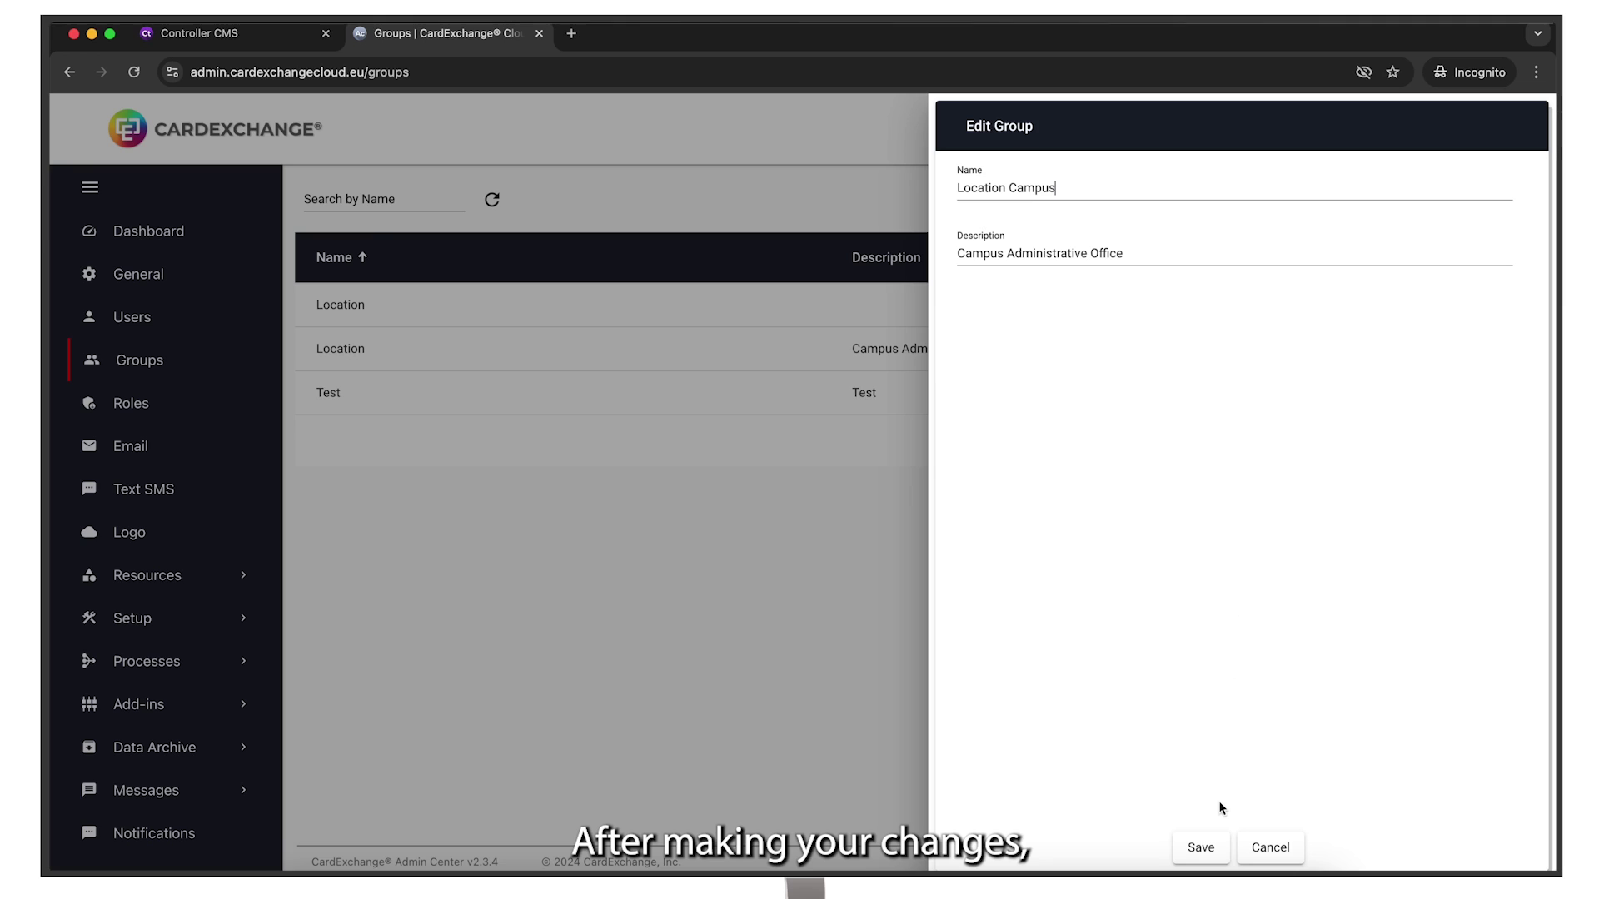
click(1219, 846)
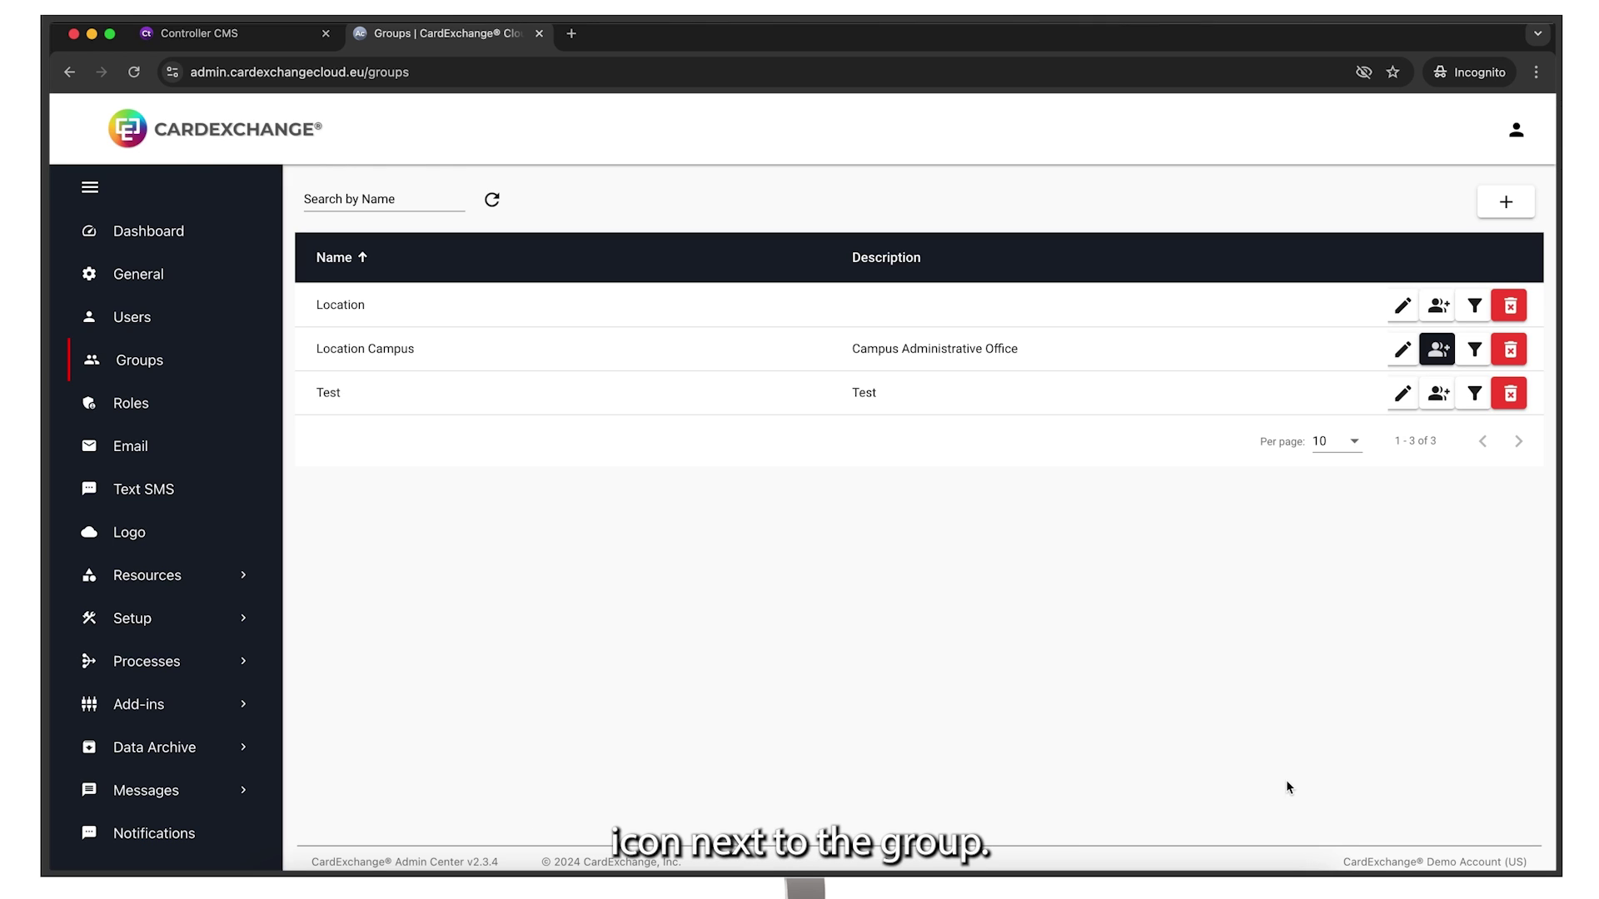
- Add a filter to the Location Campus group with field status, operator Equal and value Active
click(1474, 350)
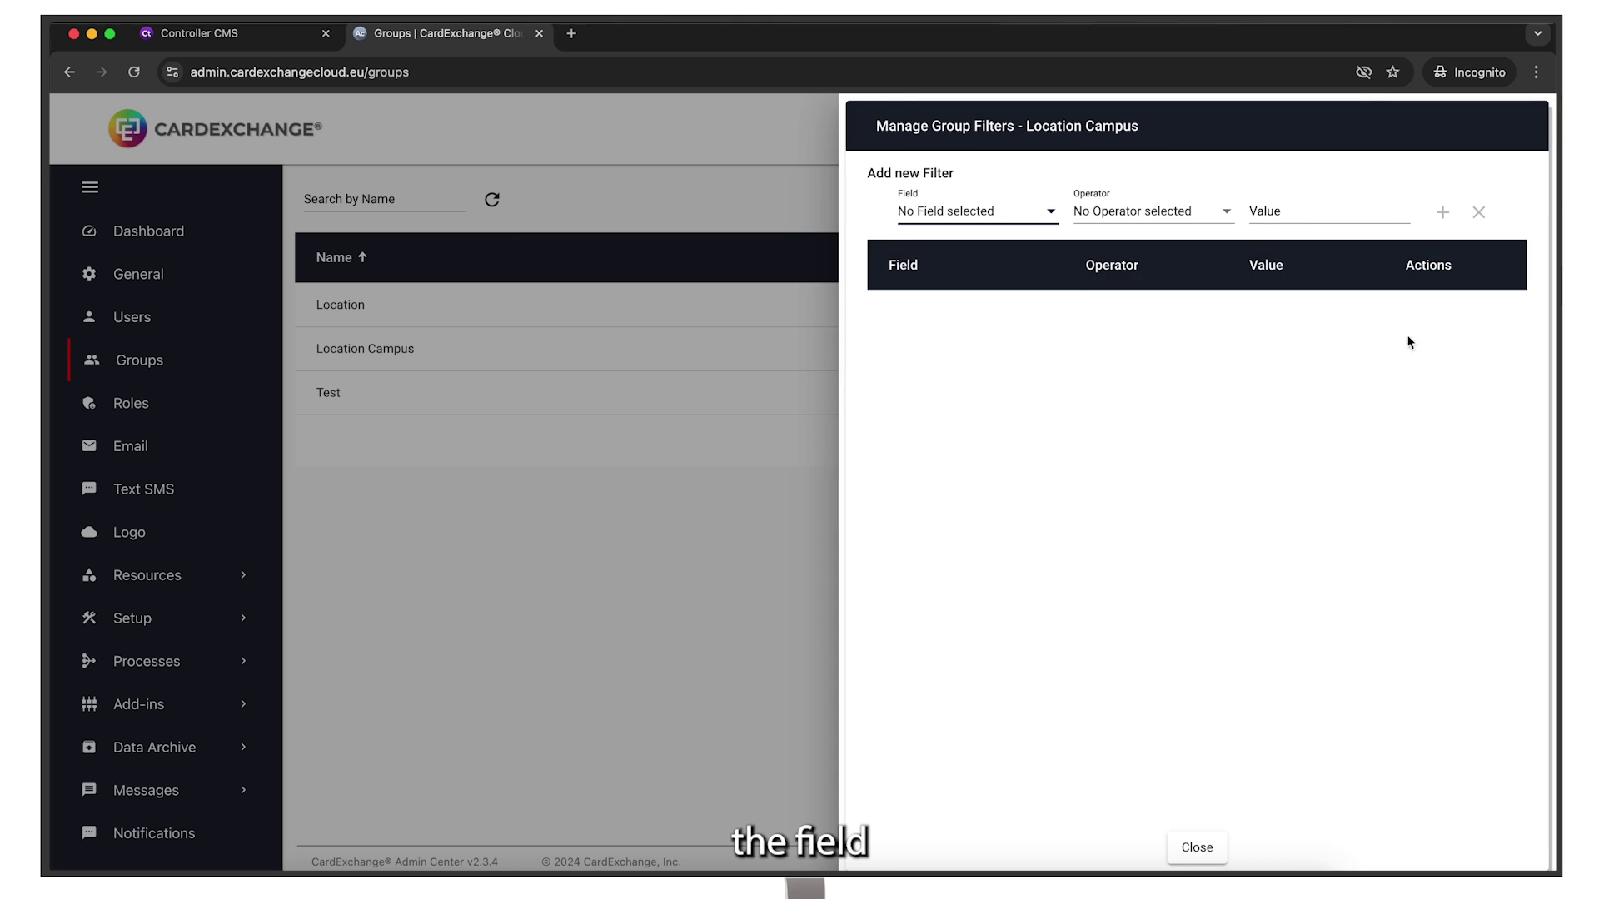
click(1047, 215)
scroll(1020, 383, down, 6)
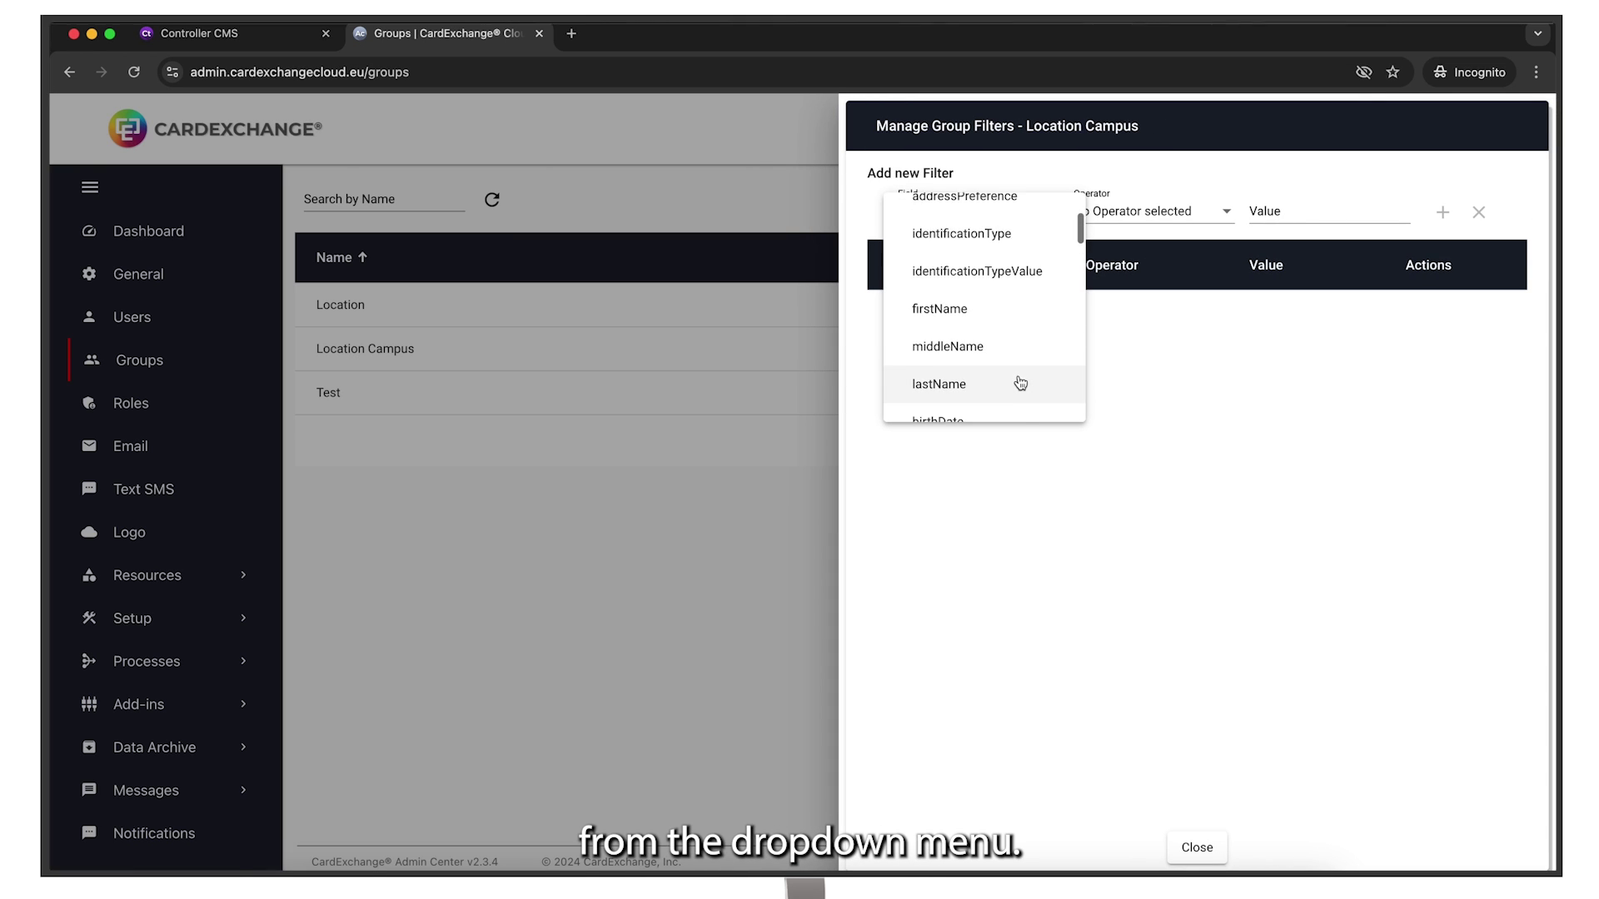
scroll(1016, 353, down, 3)
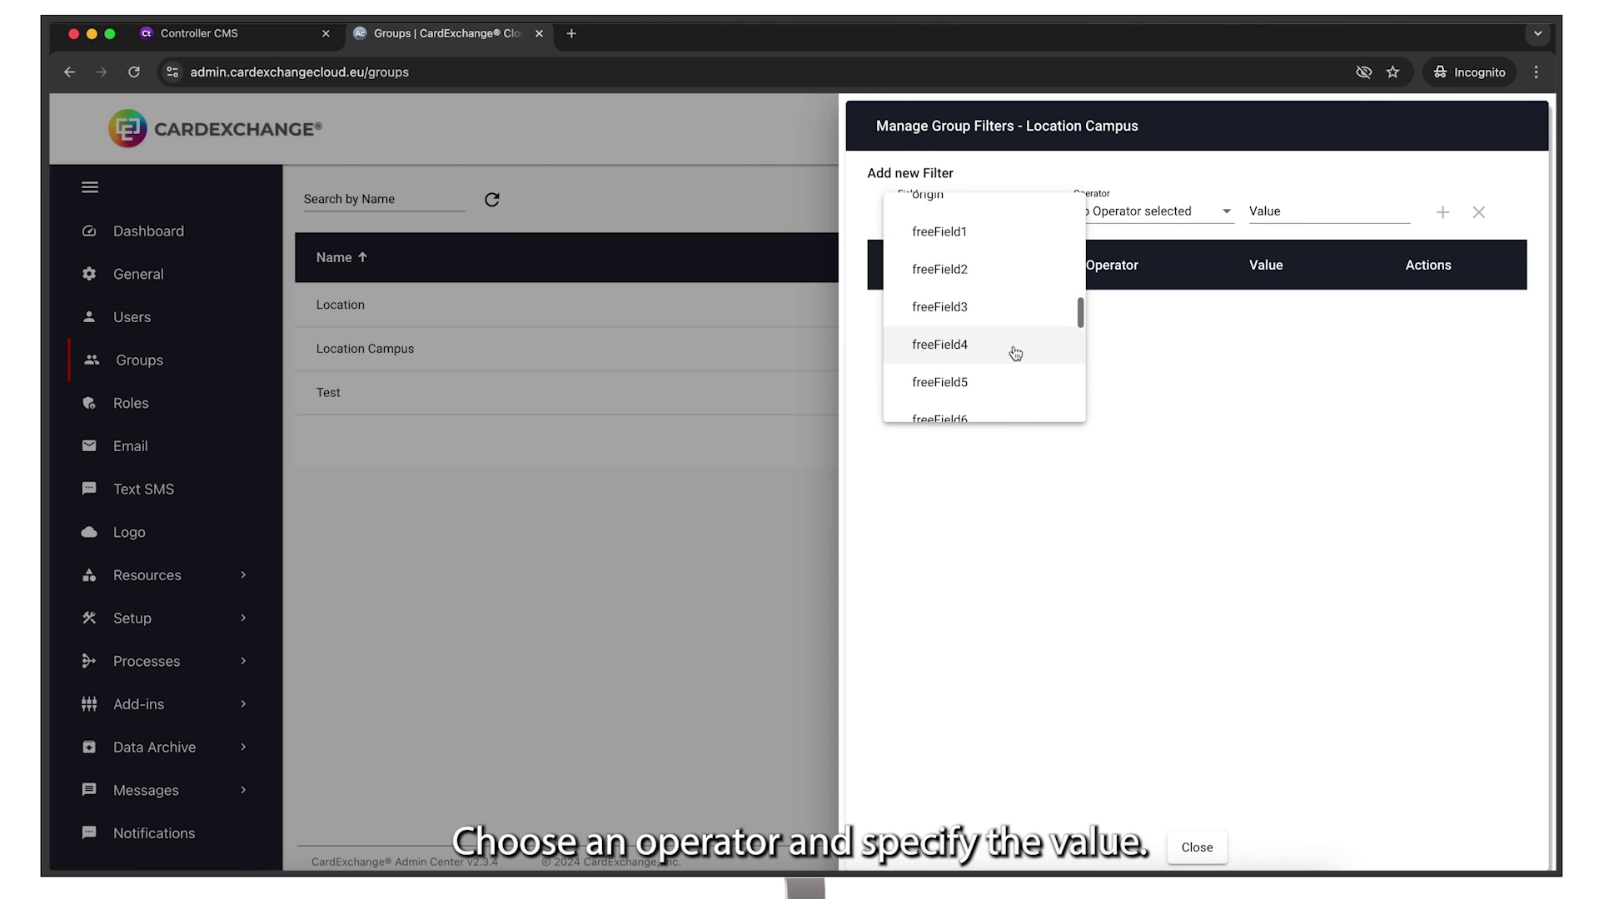
scroll(1017, 353, up, 5)
click(1017, 352)
click(1209, 214)
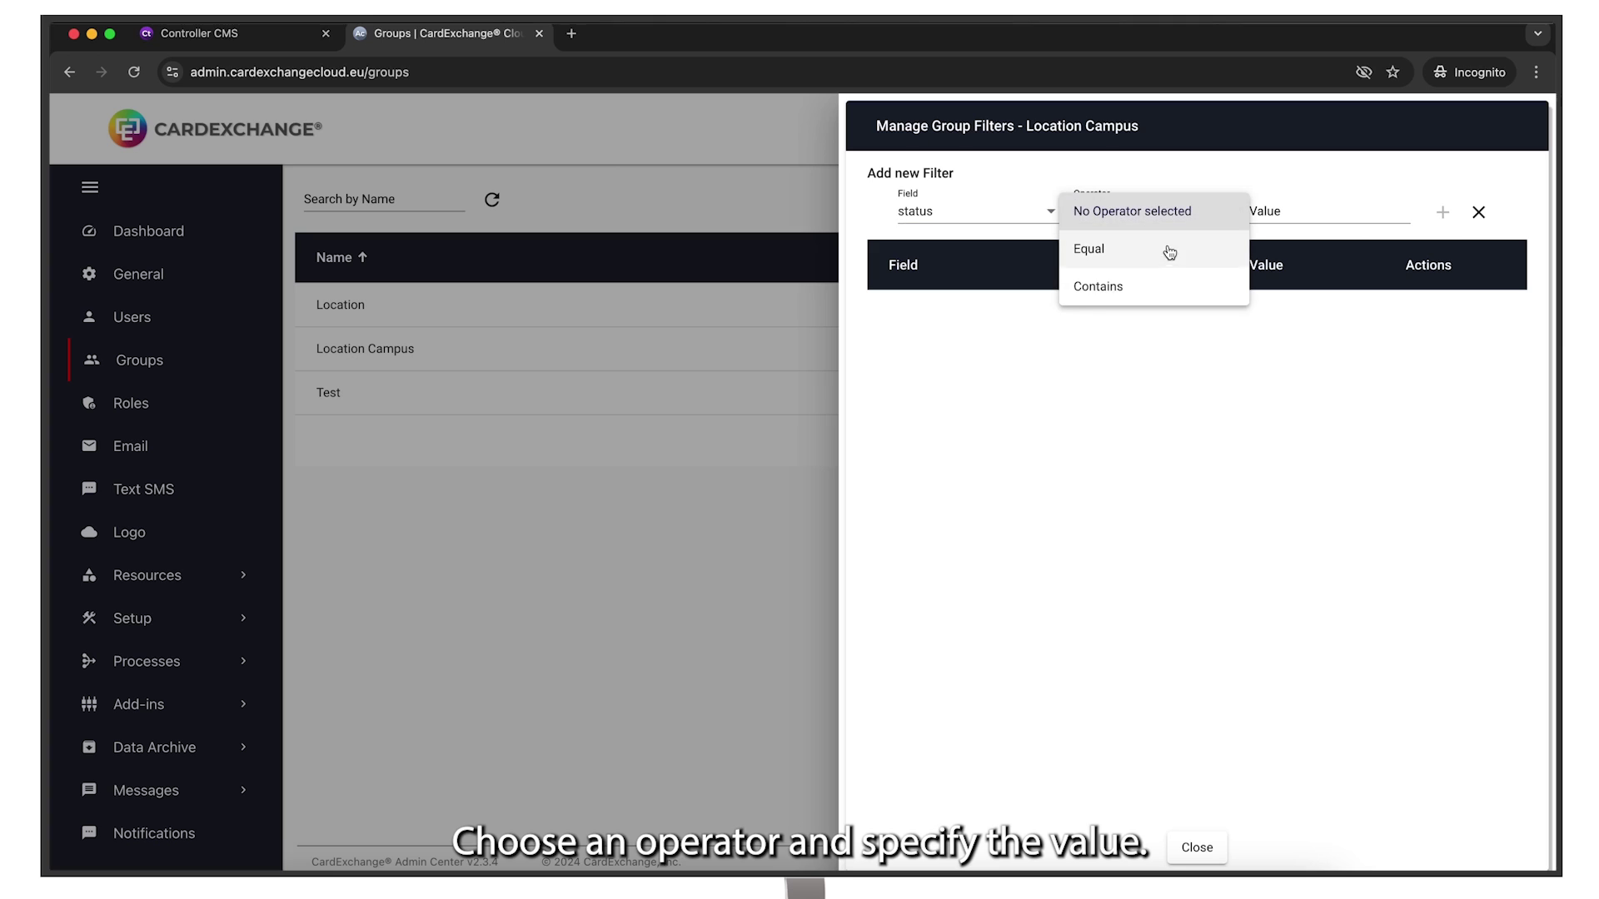
click(1121, 249)
click(1349, 210)
text(Active)
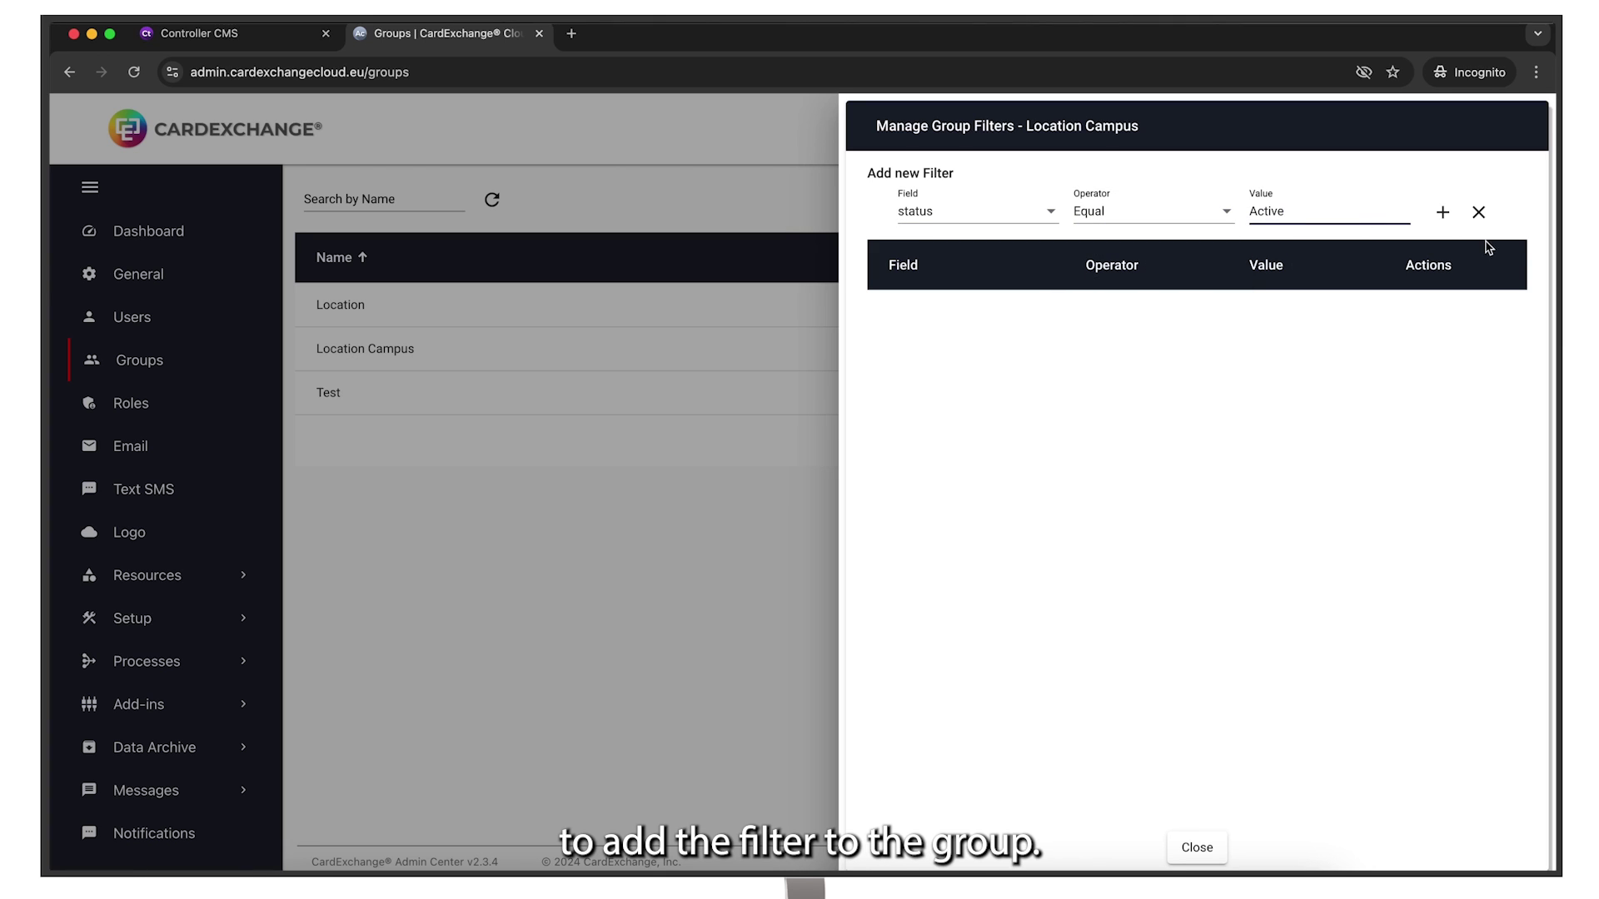
click(1442, 212)
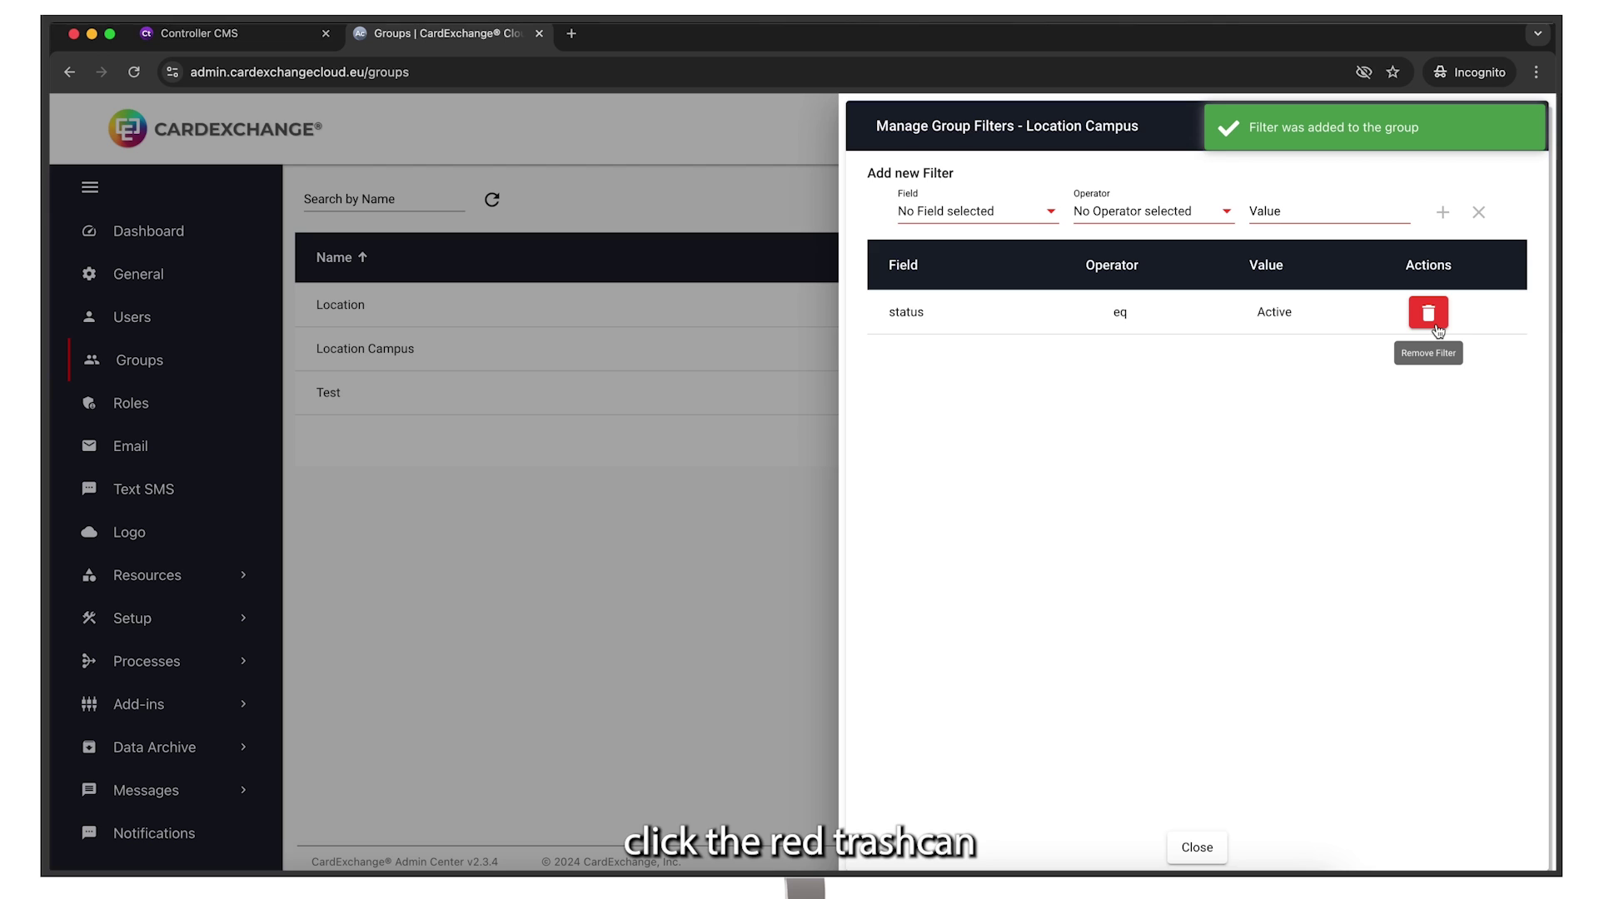
click(1215, 850)
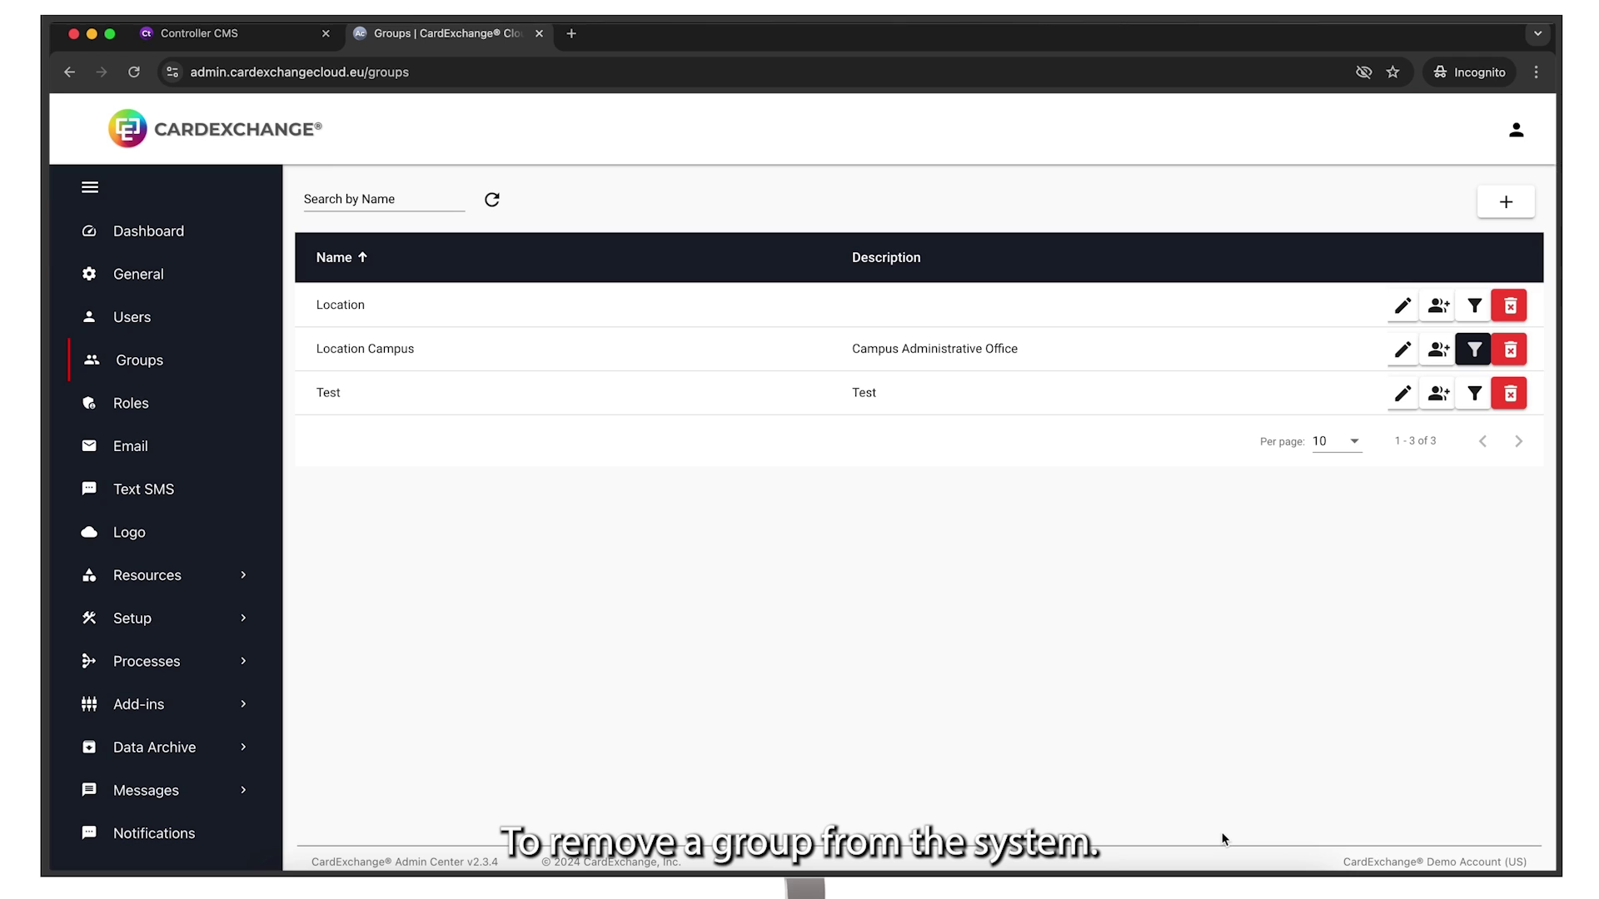
- Delete the Location Campus group from the system and confirm the deletion
click(1512, 351)
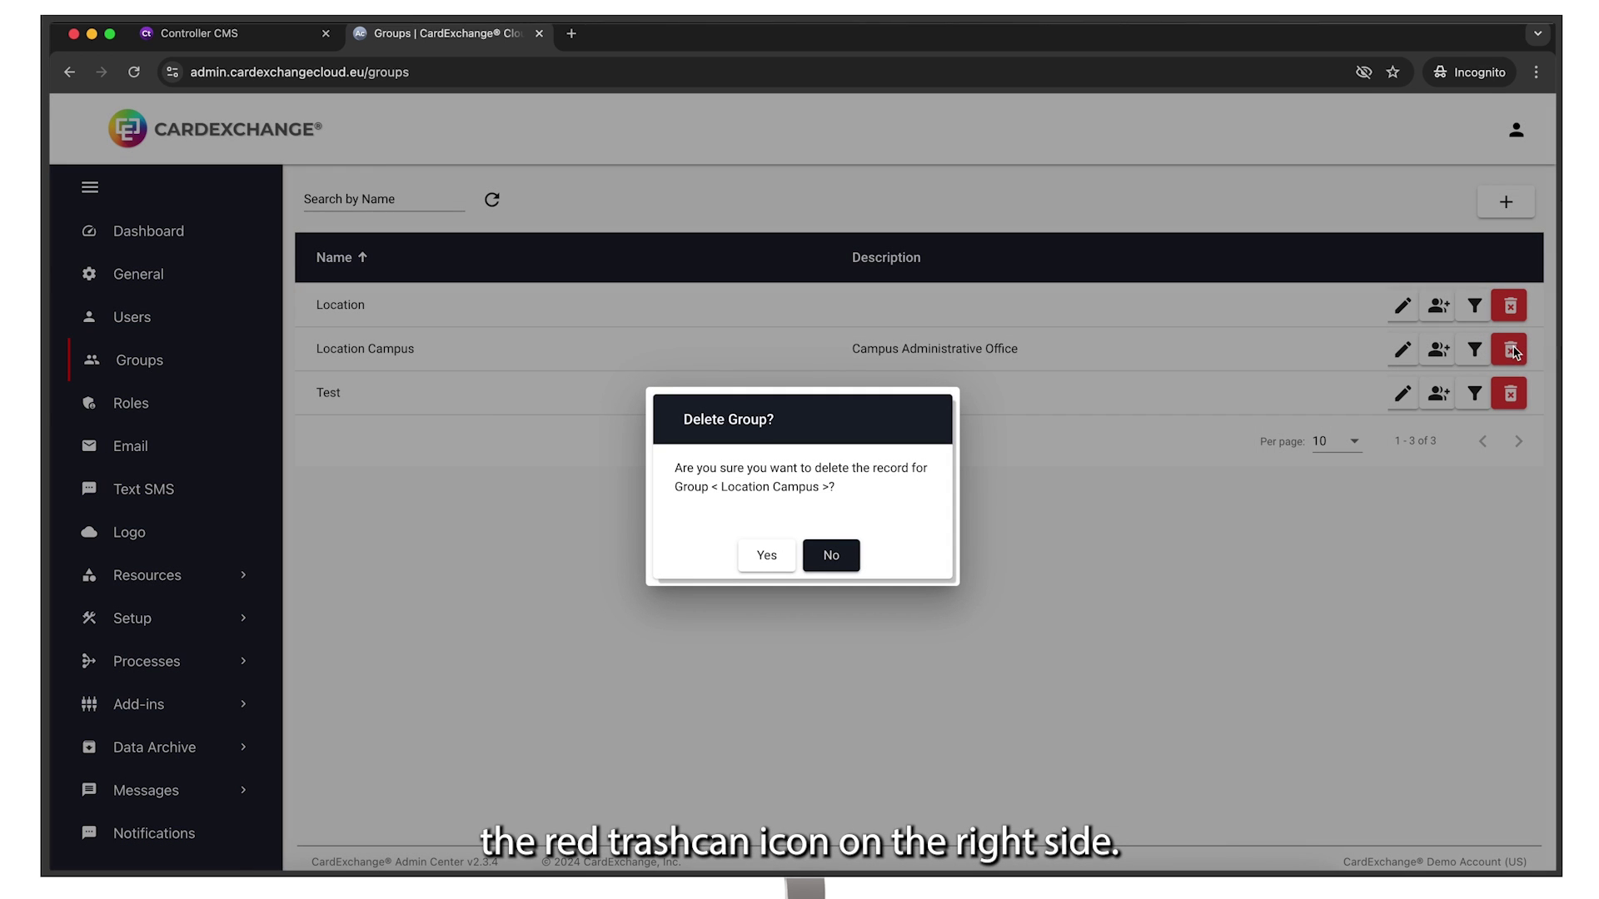
click(767, 557)
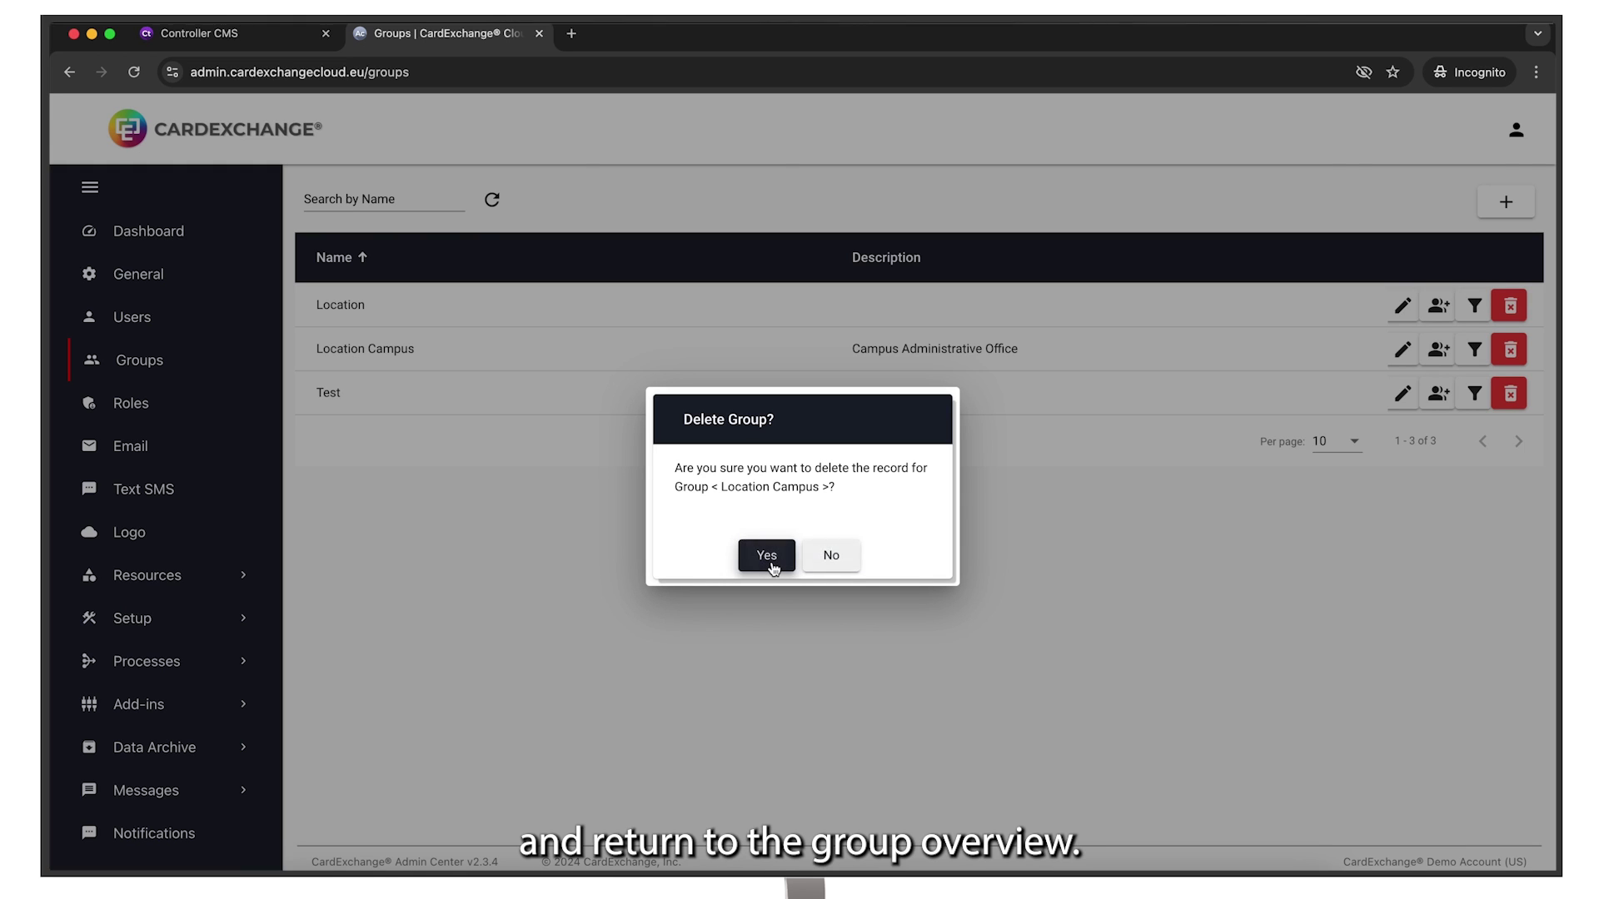